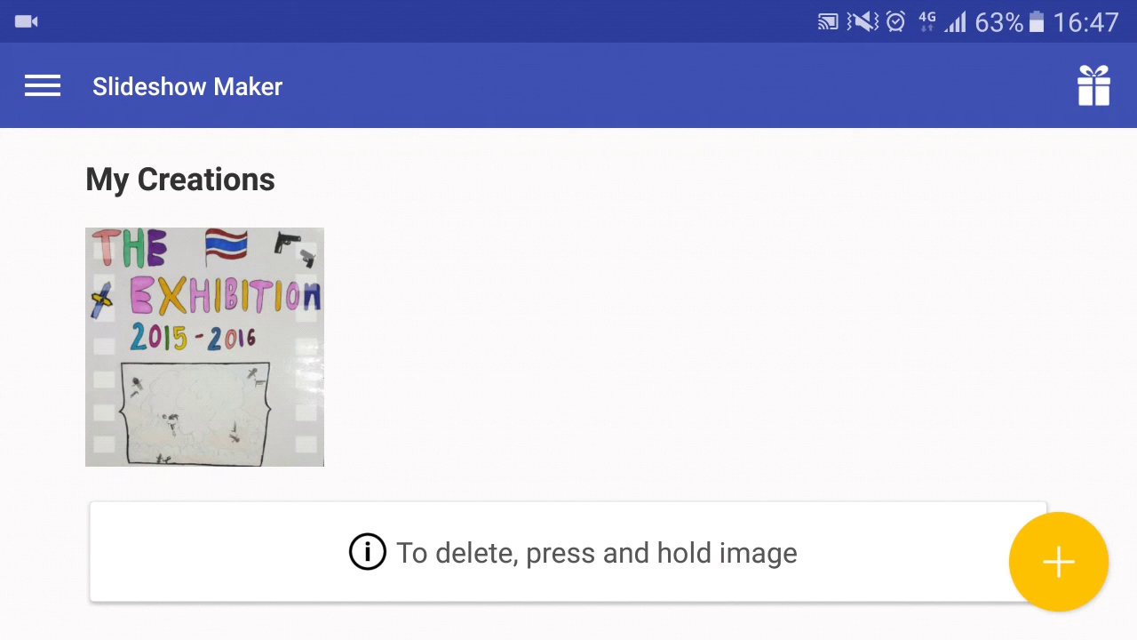
# Start a new slideshow, browse the Faces, Stock, Search and Facebook sources, then return to Gallery.
pyautogui.click(1058, 561)
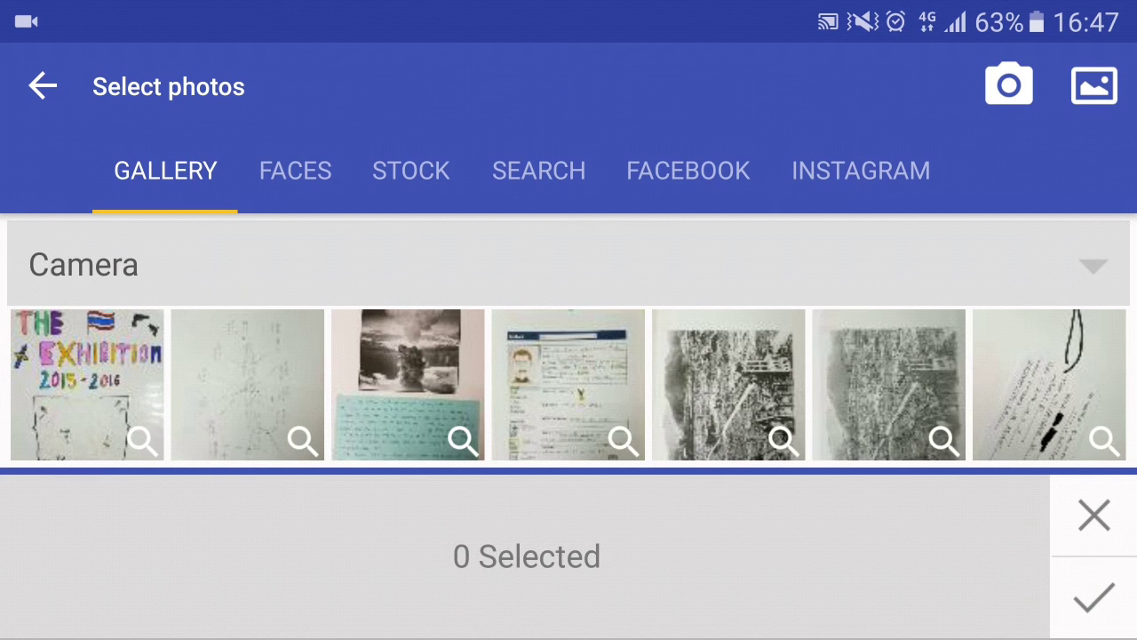
pyautogui.click(298, 177)
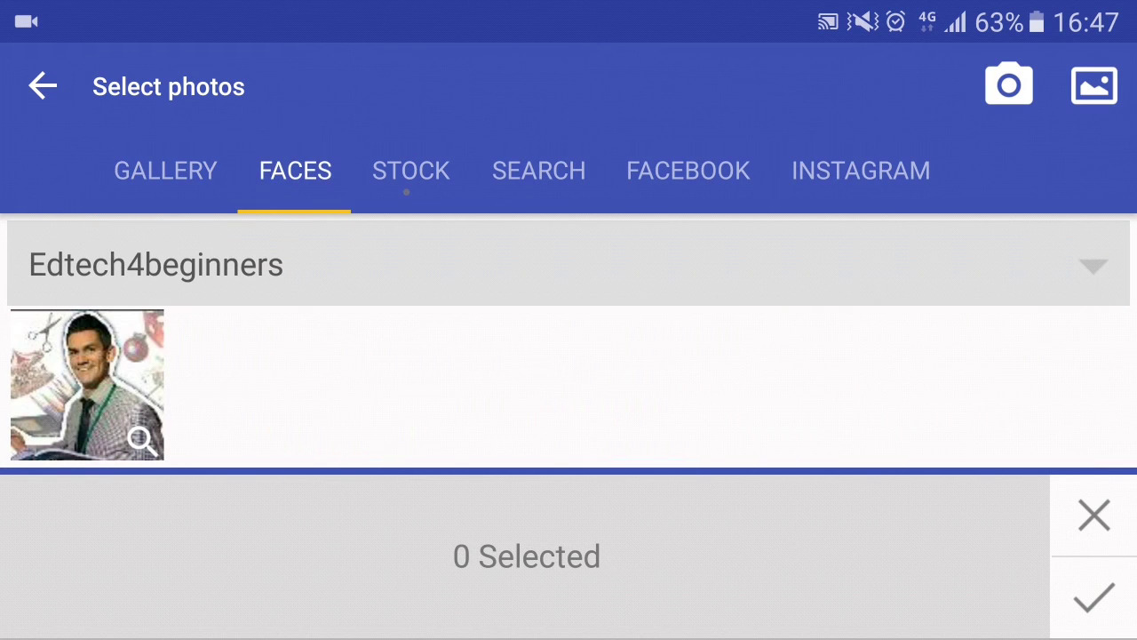
pyautogui.click(406, 191)
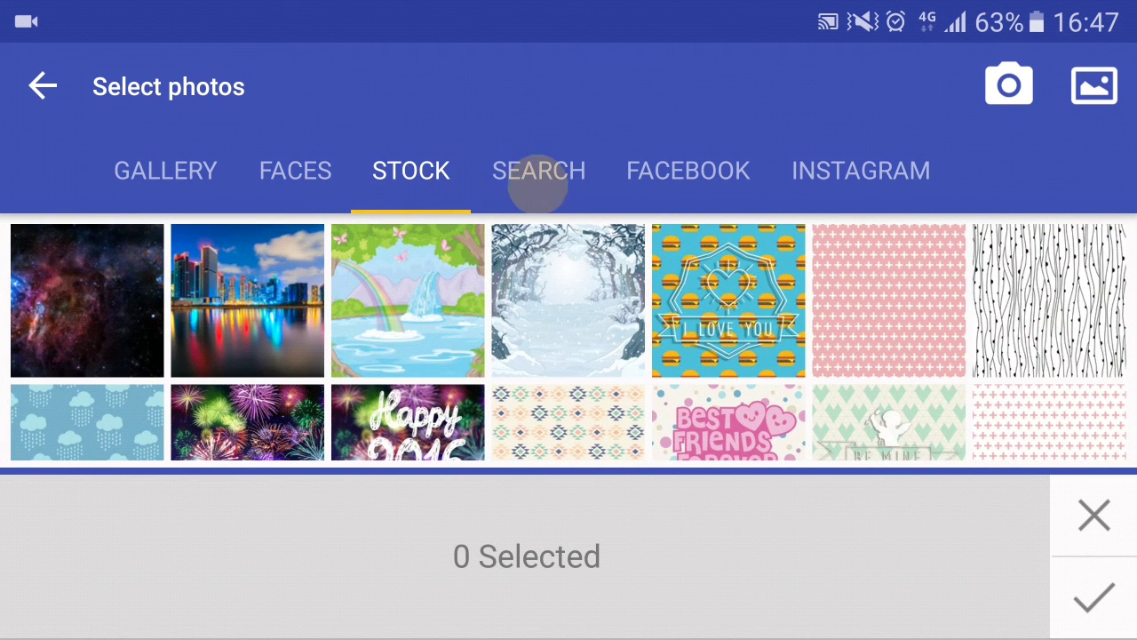
pyautogui.click(538, 185)
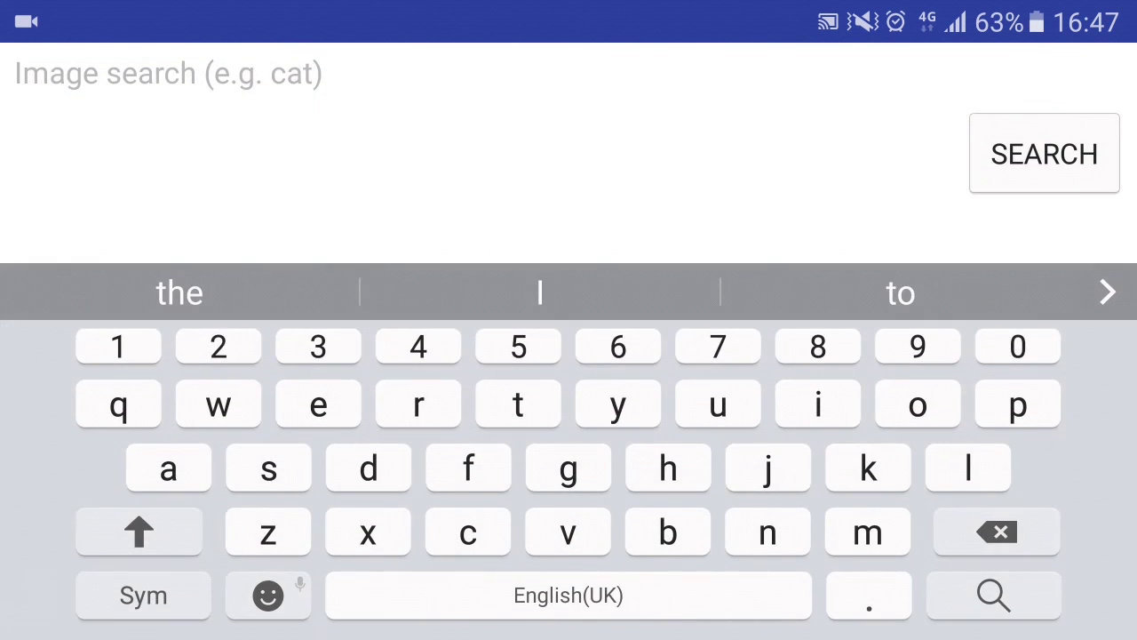
pyautogui.press('Escape')
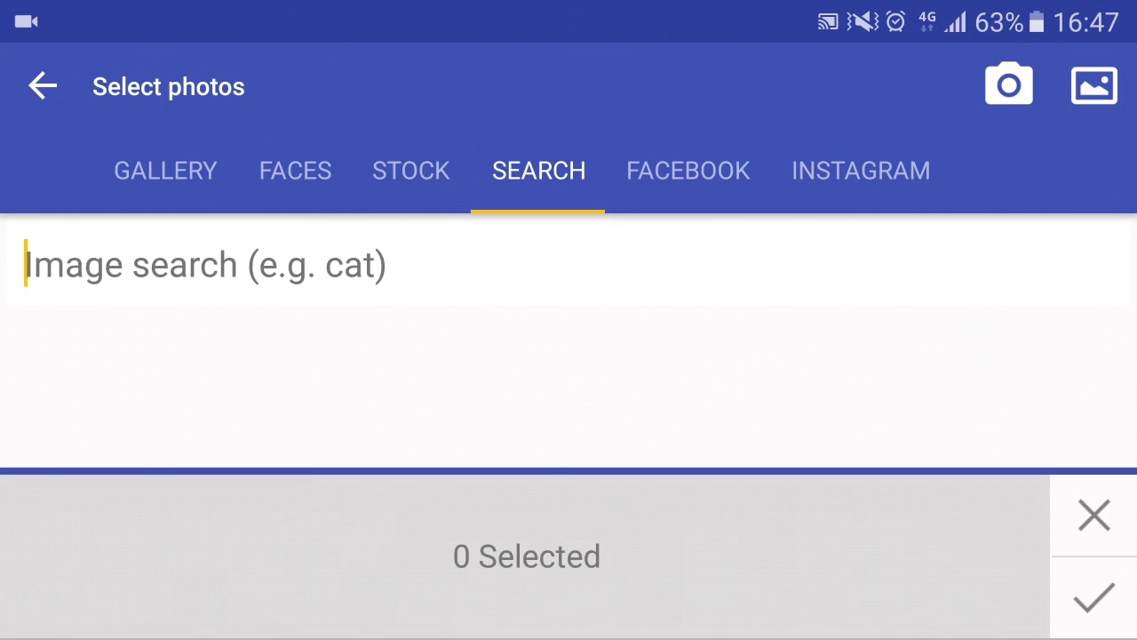
pyautogui.click(688, 171)
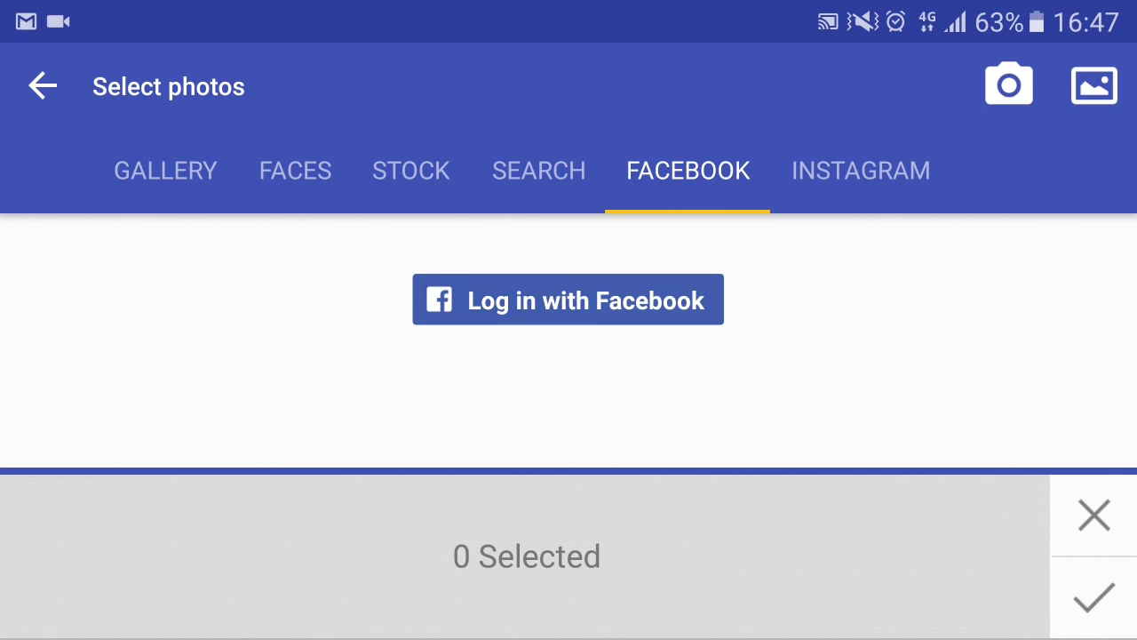
pyautogui.click(183, 162)
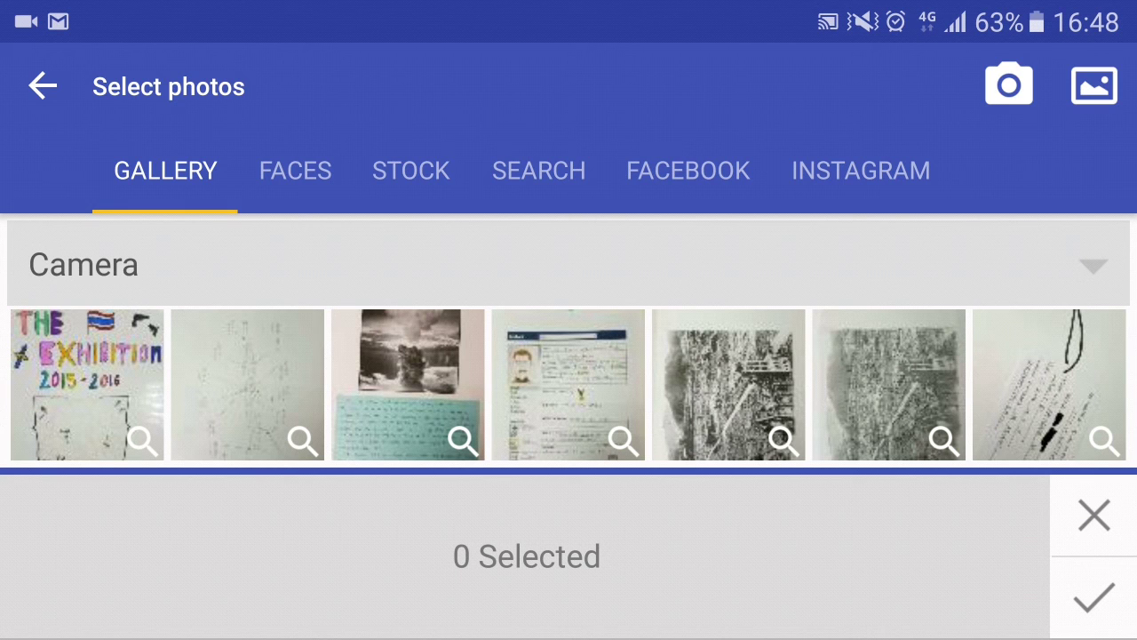
# Select the exhibition poster, labelled diagram and mushroom-cloud photos to create the slideshow.
pyautogui.click(100, 364)
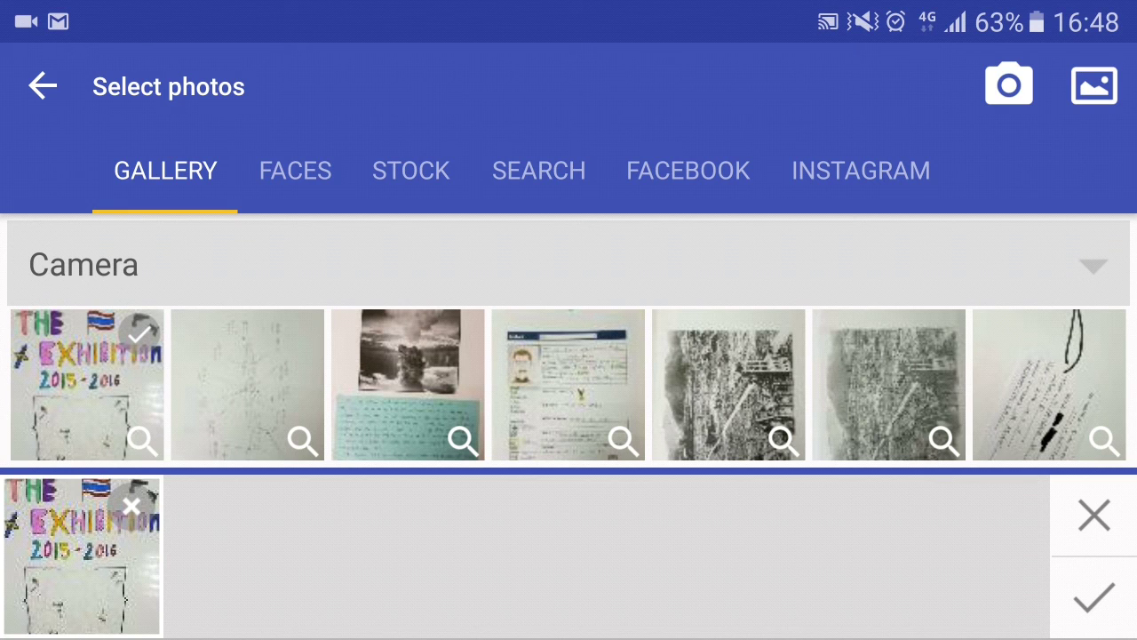
pyautogui.click(247, 382)
pyautogui.click(408, 384)
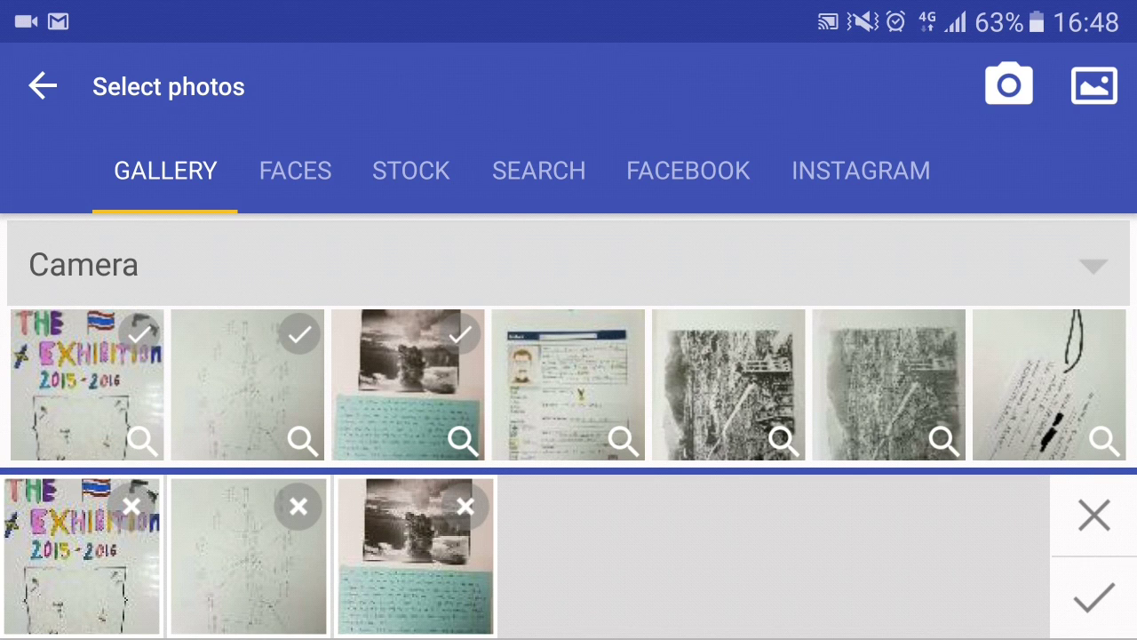
pyautogui.click(1094, 597)
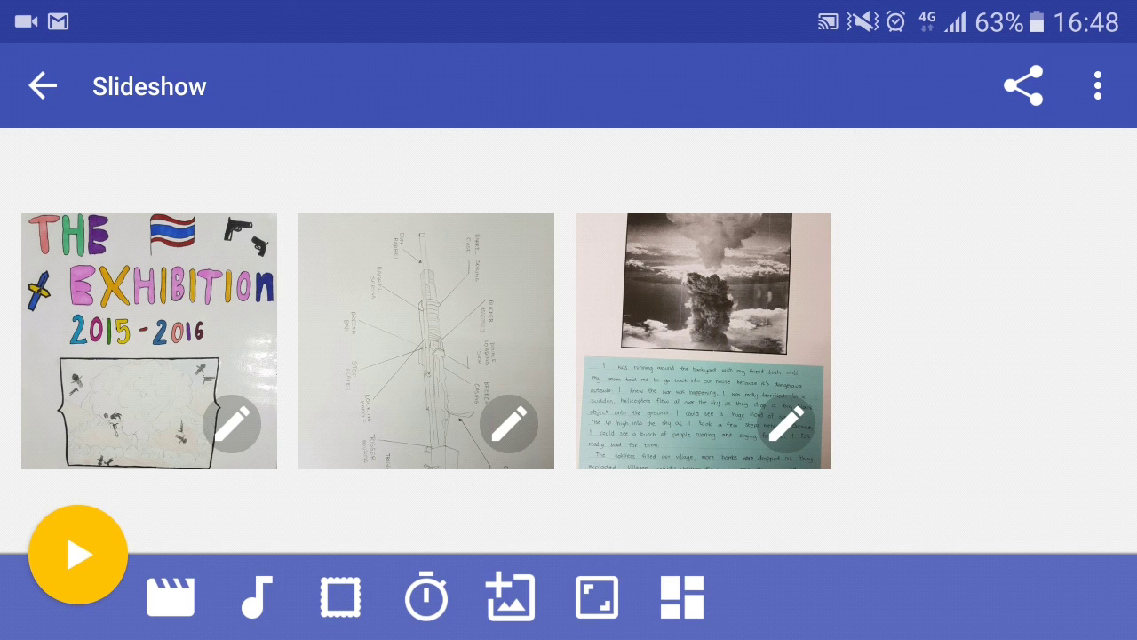
# Open slide one for editing and enter the caption text 'e.g.'.
pyautogui.click(142, 351)
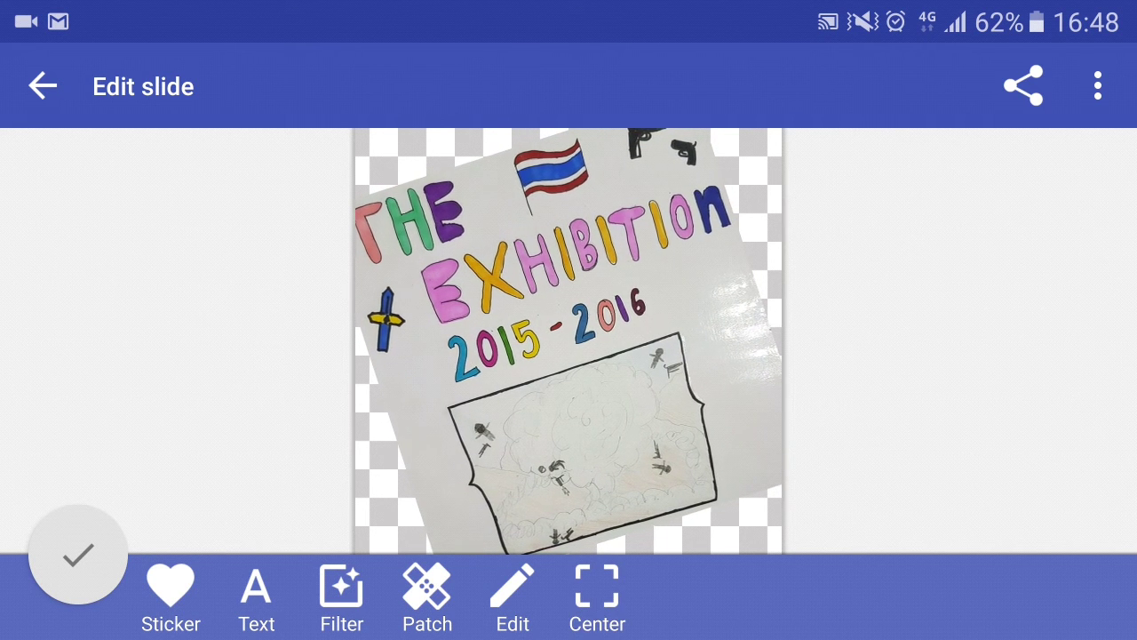
pyautogui.click(171, 595)
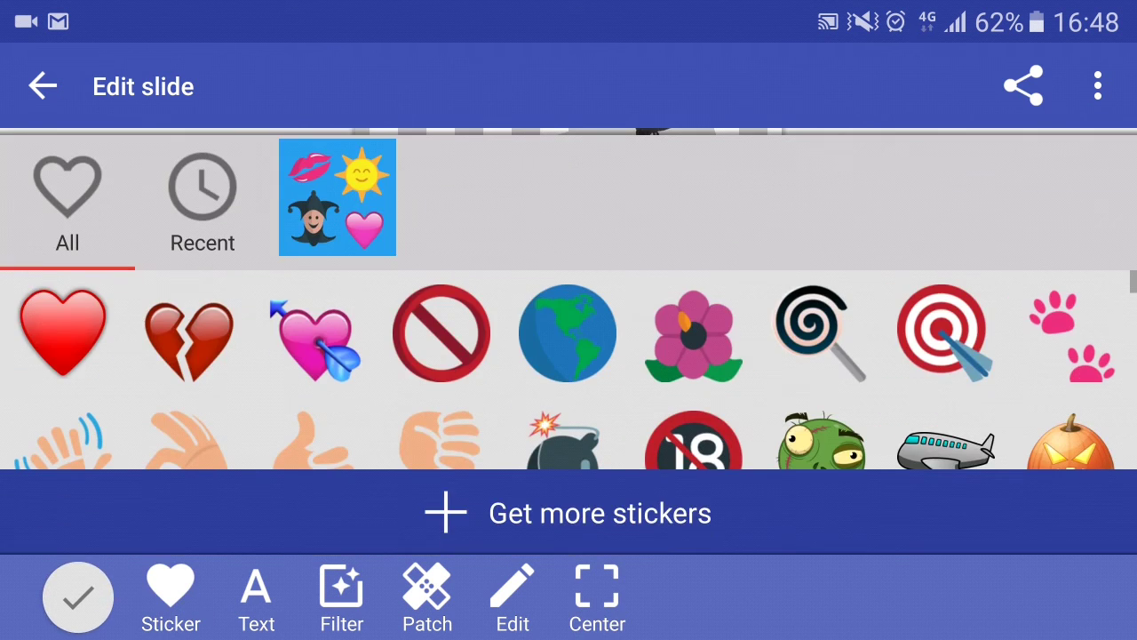
pyautogui.click(256, 595)
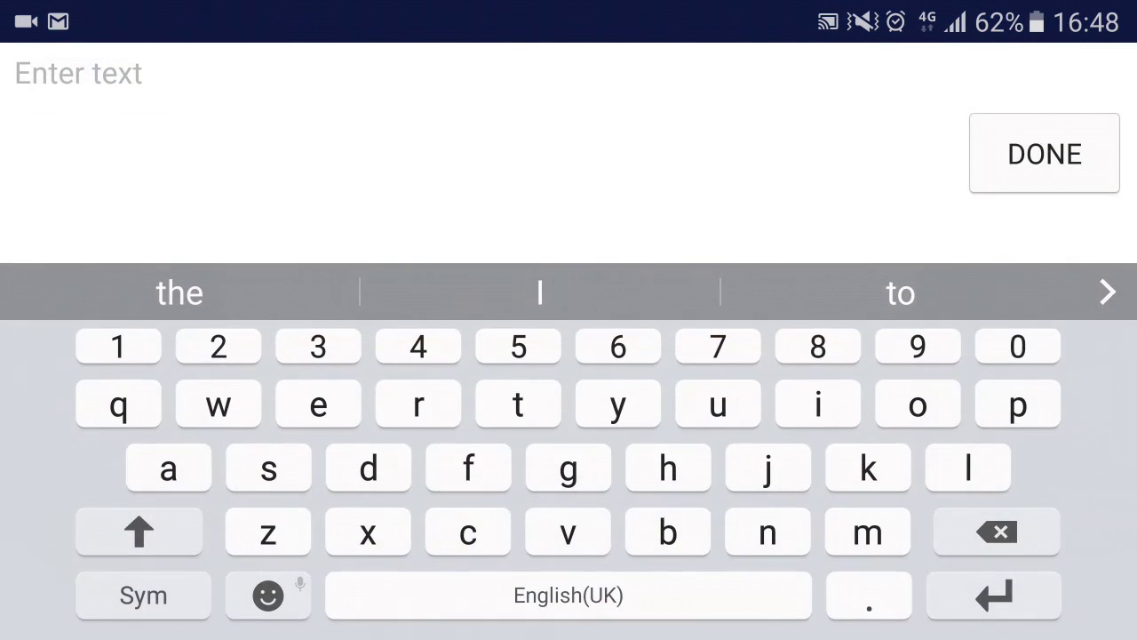
pyautogui.write('e')
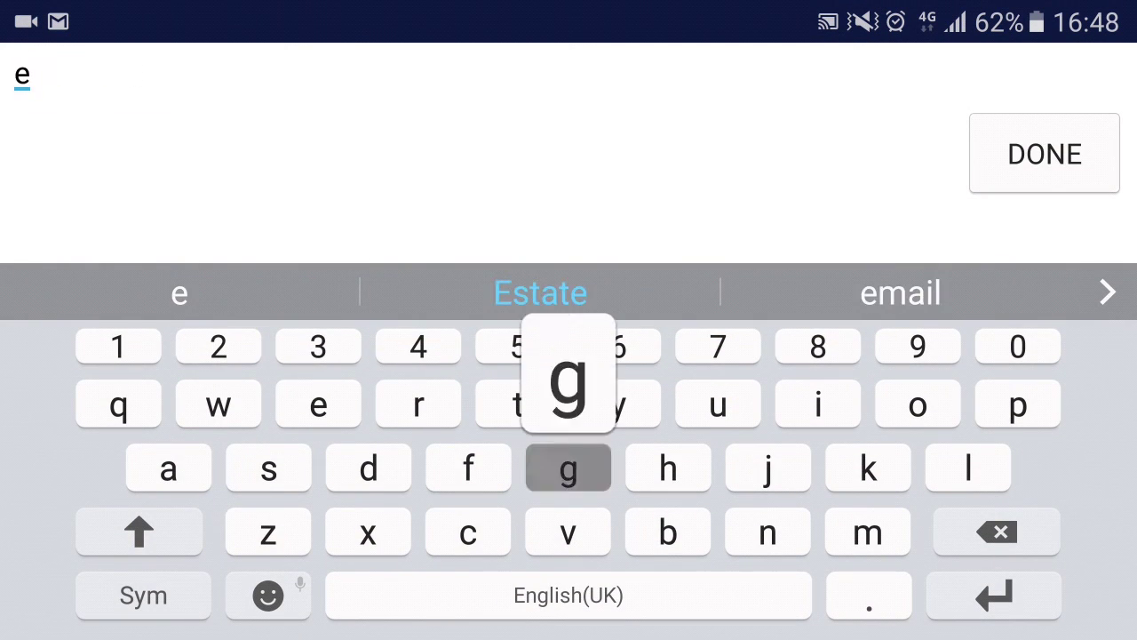
pyautogui.write('g.')
pyautogui.press('BackSpace')
pyautogui.press('BackSpace')
pyautogui.press('BackSpace')
pyautogui.write('.g.')
pyautogui.click(1045, 153)
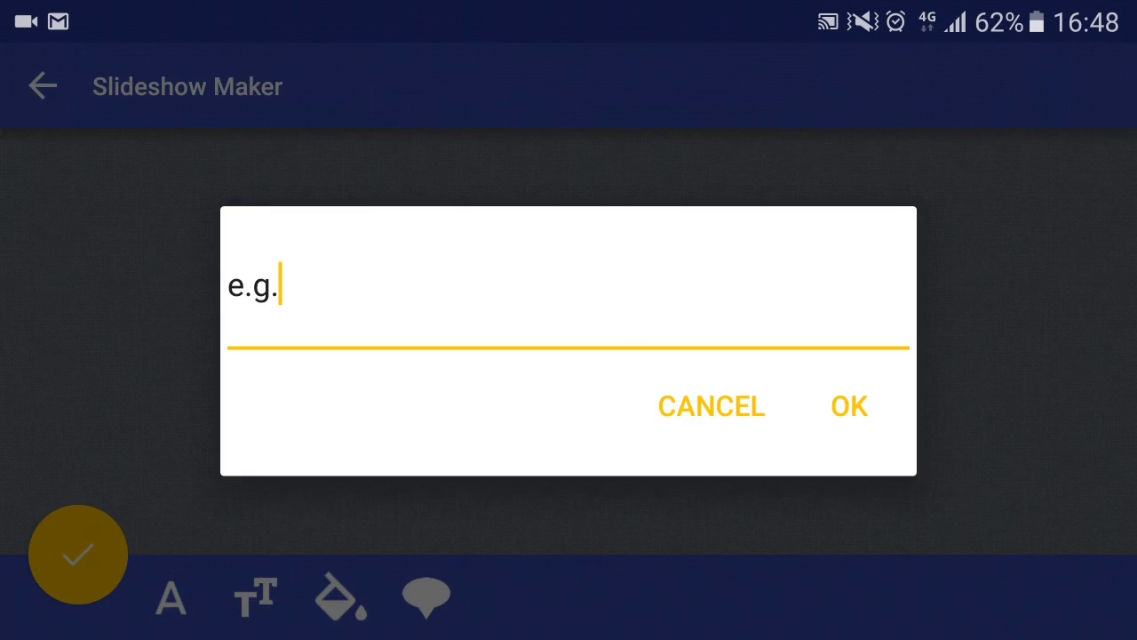
# Place the 'e.g.' caption, move it to the slide's top-left, and save the slide.
pyautogui.click(849, 406)
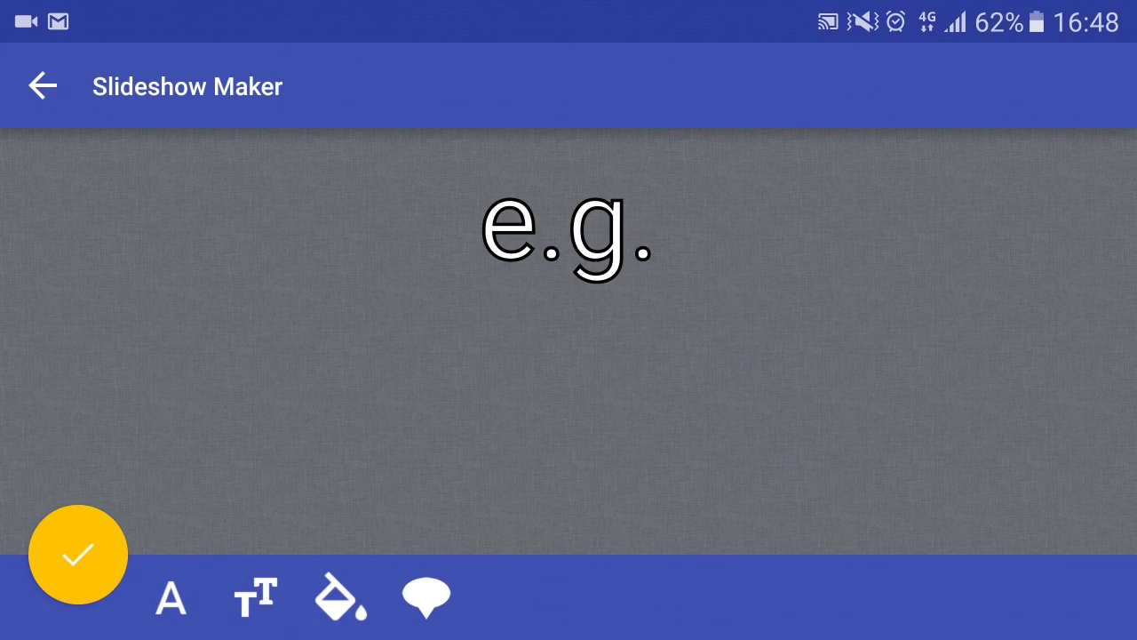
pyautogui.click(567, 232)
pyautogui.click(848, 403)
pyautogui.click(78, 554)
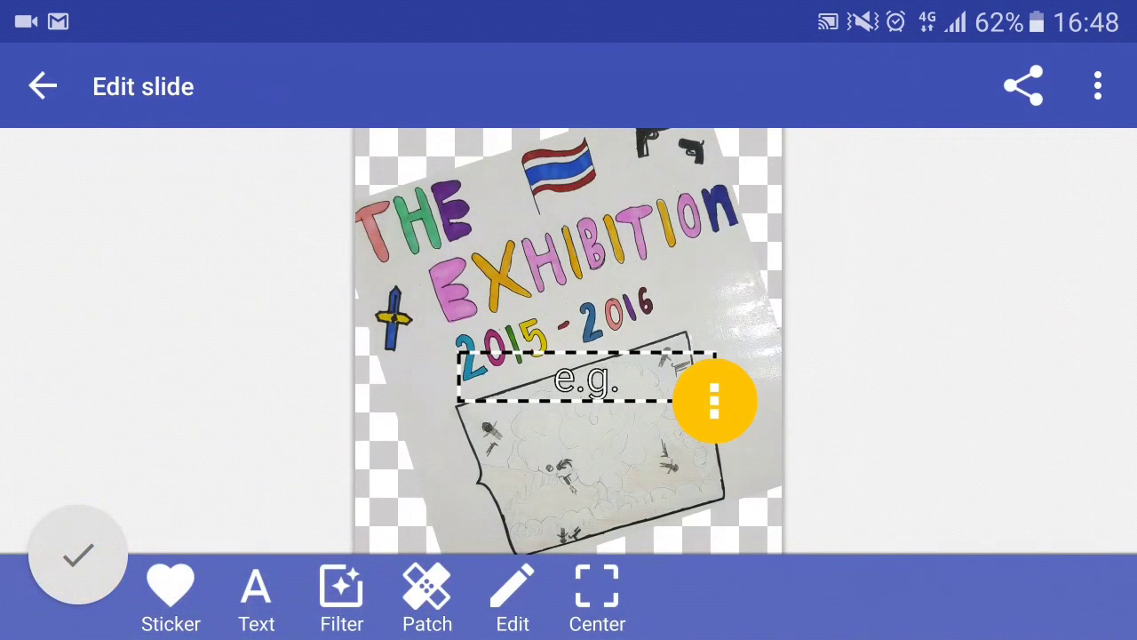
pyautogui.moveTo(569, 378)
pyautogui.mouseDown()
pyautogui.moveTo(435, 177)
pyautogui.moveTo(404, 153)
pyautogui.mouseUp()
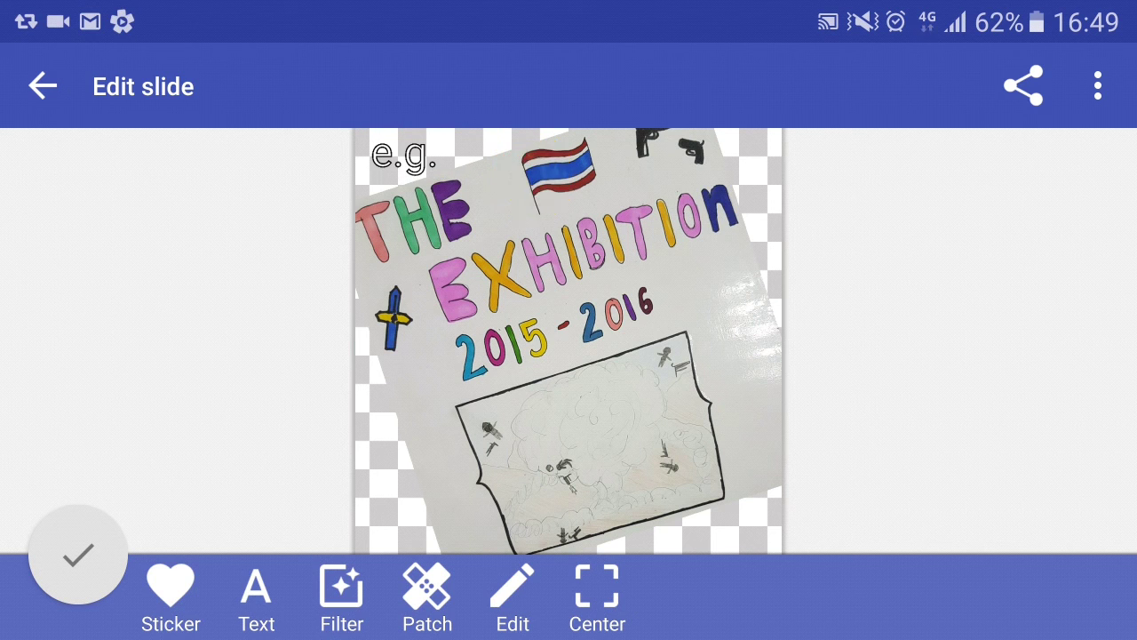
pyautogui.click(78, 555)
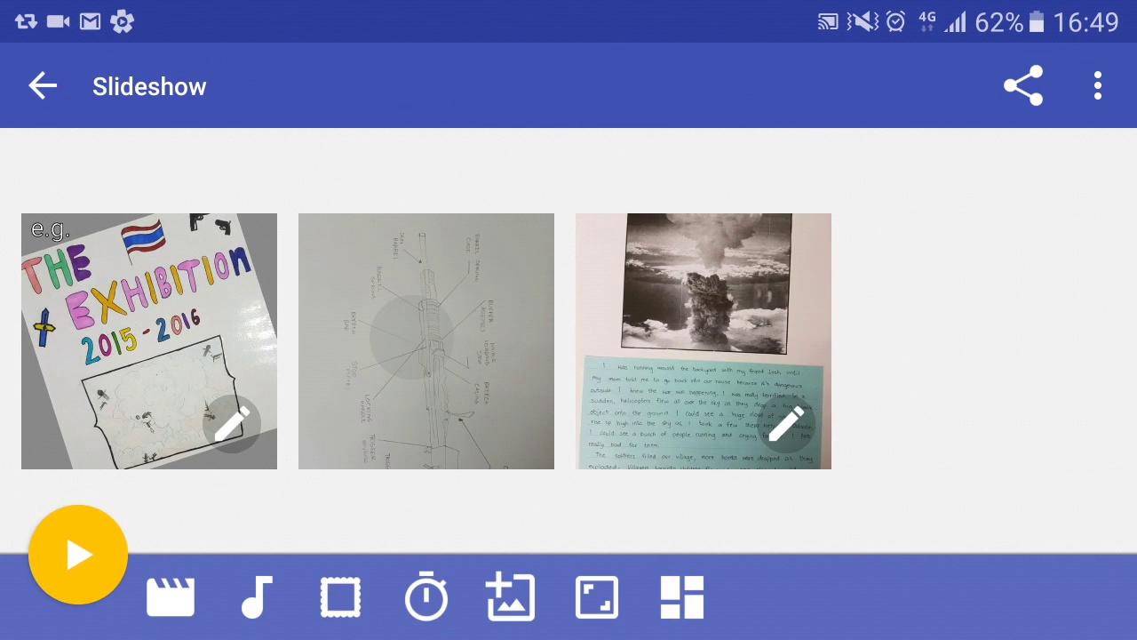
# Open the diagram slide and preview the Yolk, Cool, Sepia, TV Pro and Greenish filters.
pyautogui.click(413, 339)
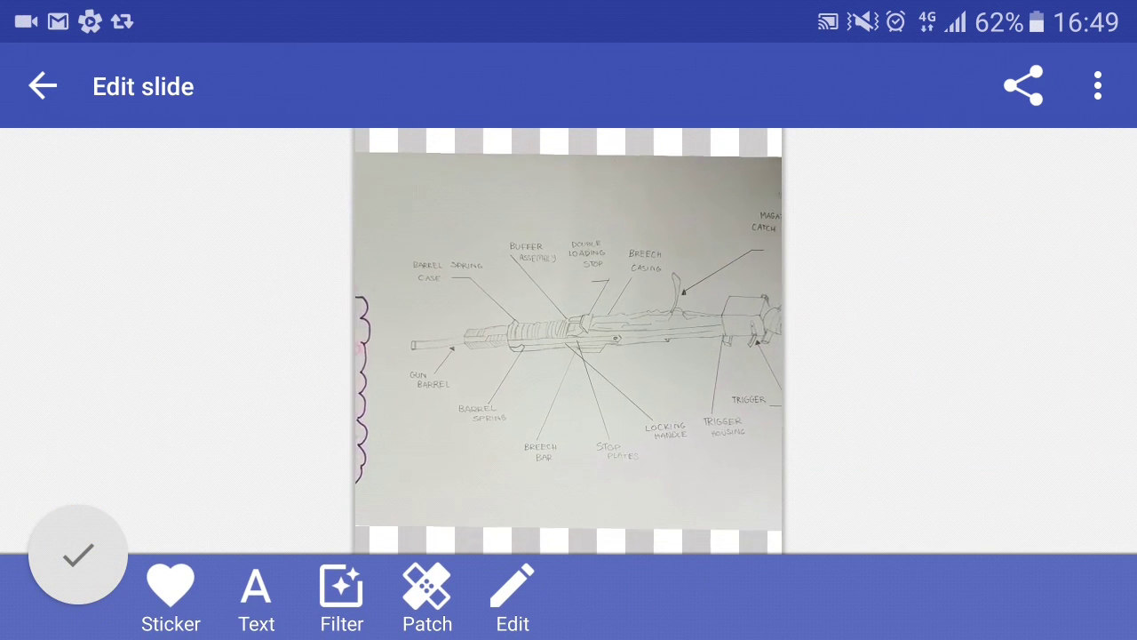
pyautogui.click(341, 595)
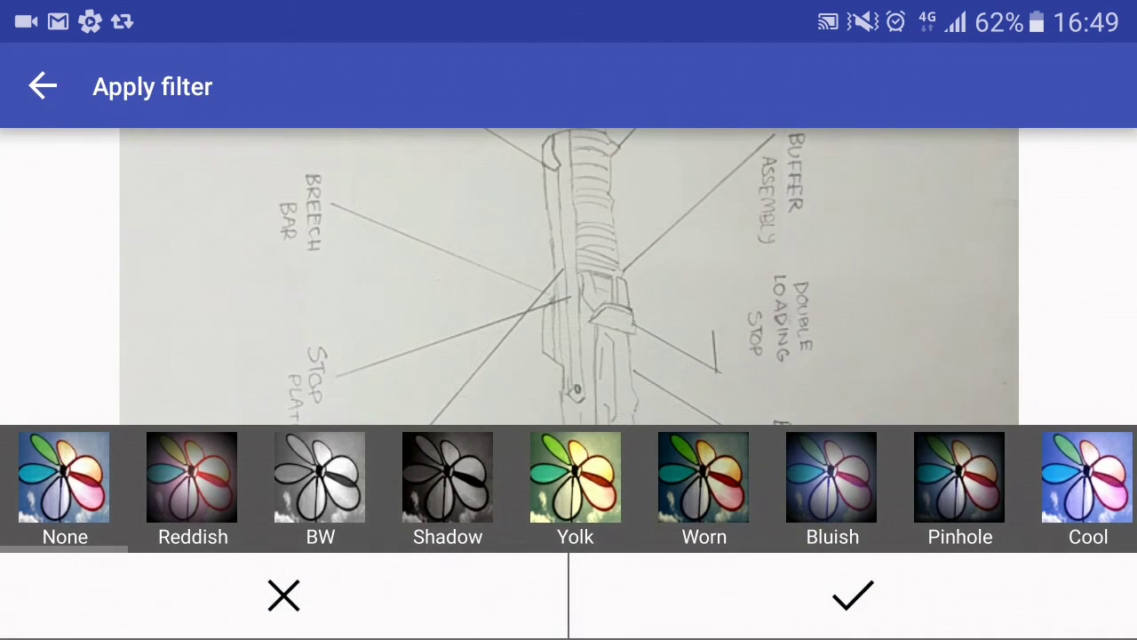
pyautogui.click(576, 488)
pyautogui.click(959, 484)
pyautogui.click(1088, 485)
pyautogui.moveTo(800, 484); pyautogui.dragTo(516, 484)
pyautogui.click(1004, 480)
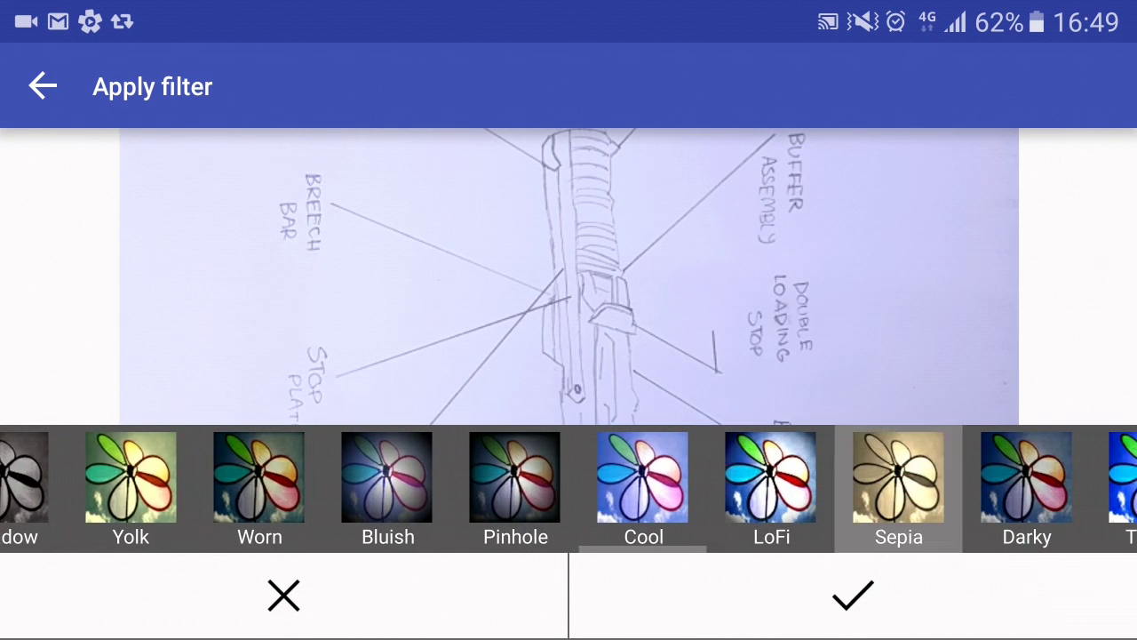
pyautogui.moveTo(711, 484); pyautogui.dragTo(524, 484)
pyautogui.click(894, 485)
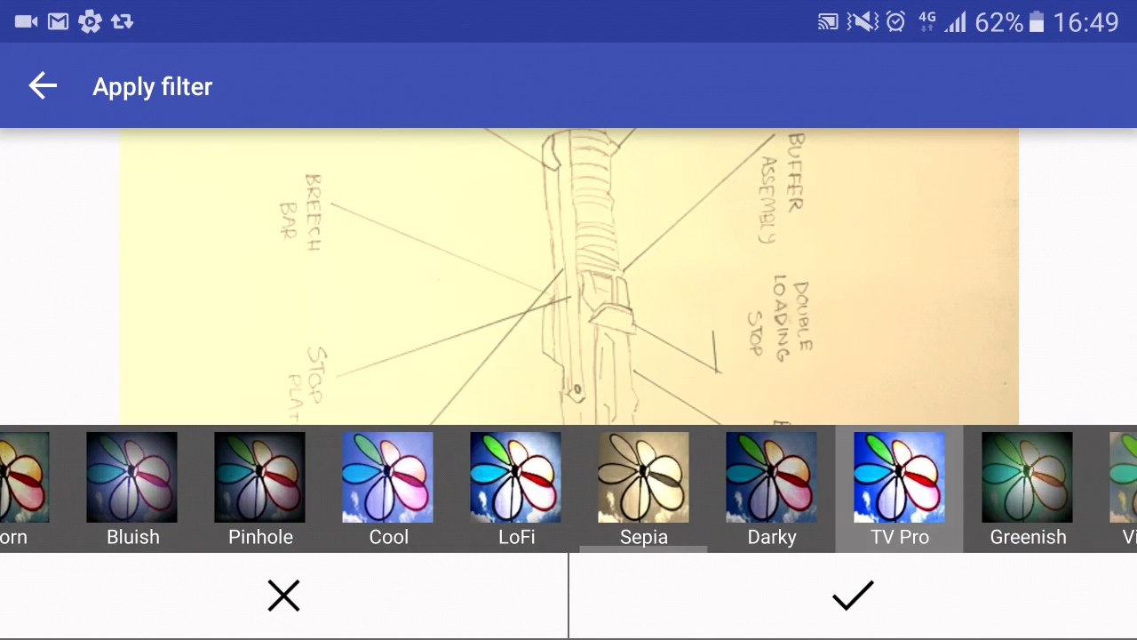
pyautogui.click(1028, 484)
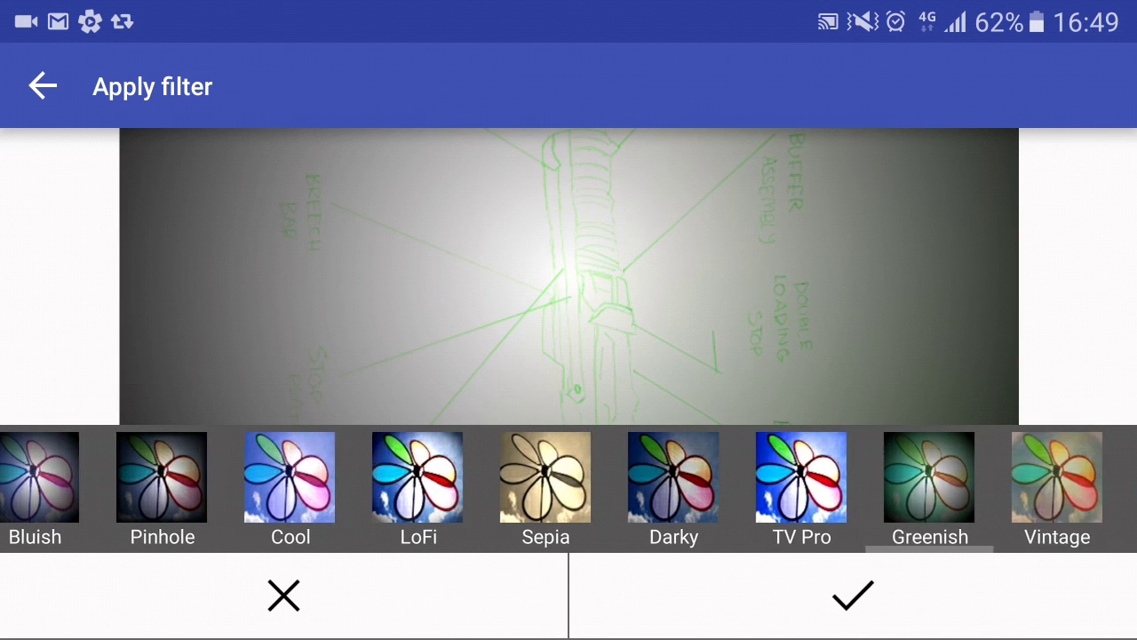
# Apply the Vintage filter to the diagram slide and save it.
pyautogui.click(1021, 479)
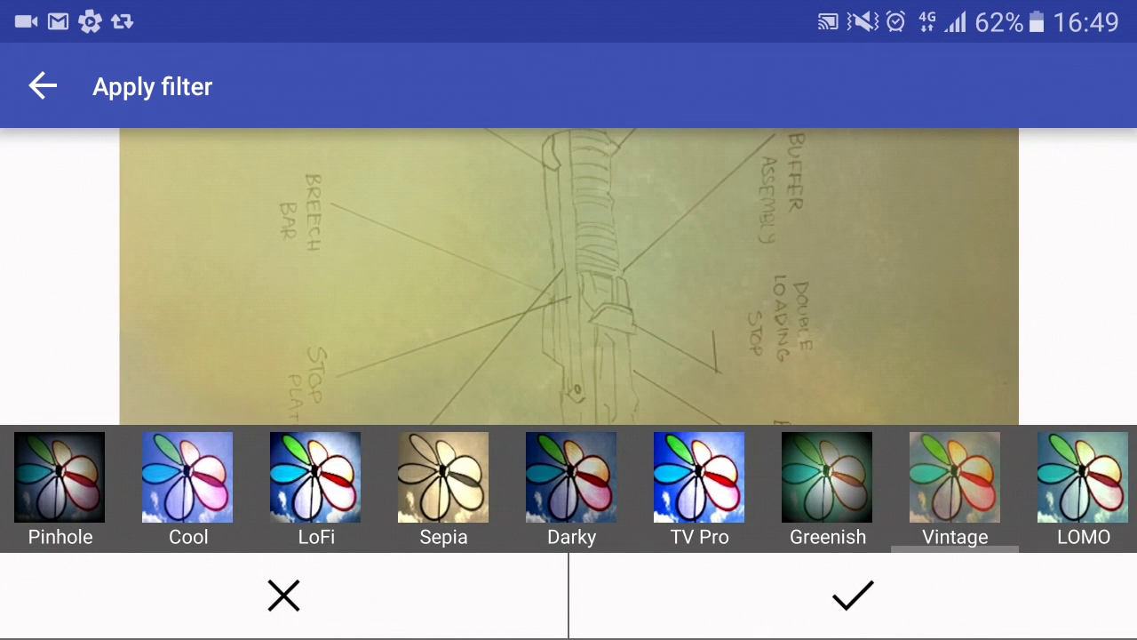
pyautogui.click(853, 595)
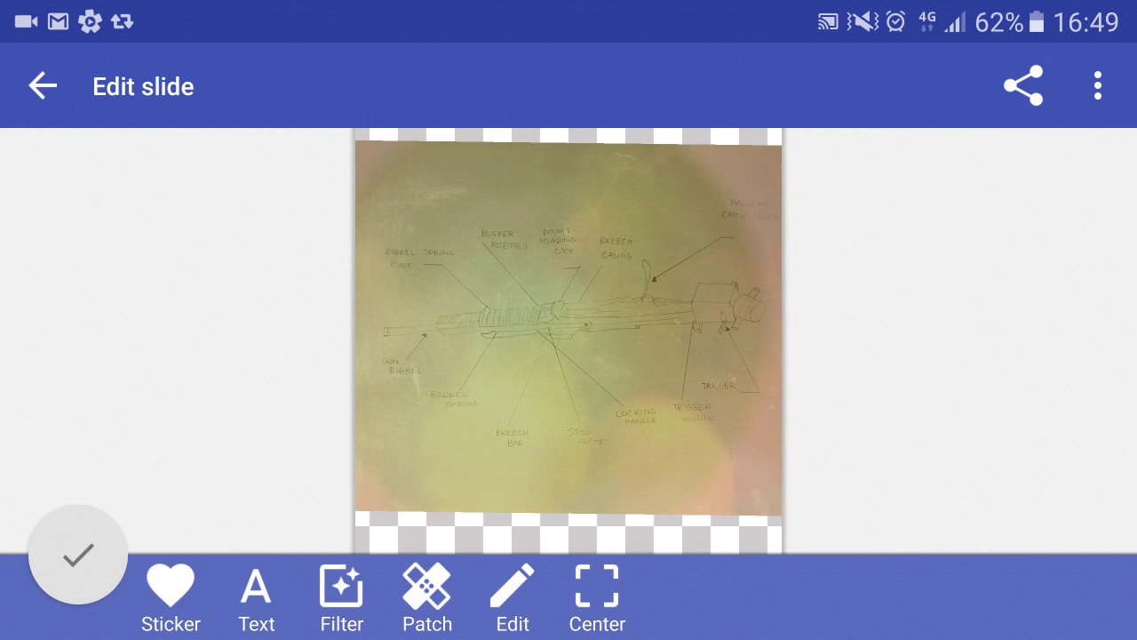
pyautogui.click(78, 554)
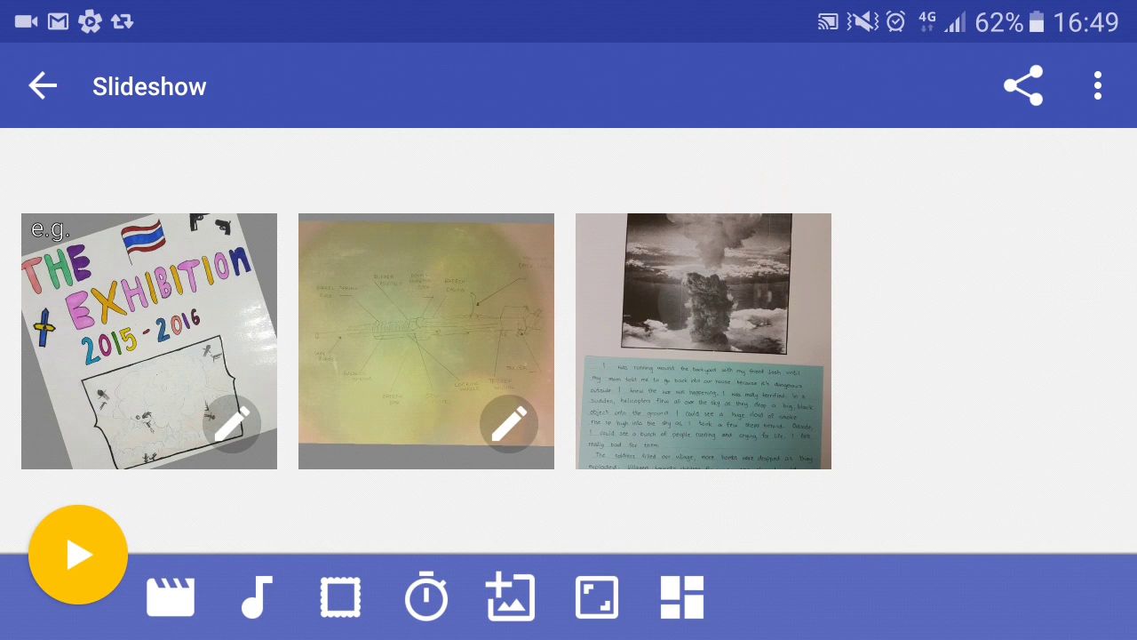
# Slightly reposition the mushroom-cloud photo within slide three and save the slide.
pyautogui.click(703, 340)
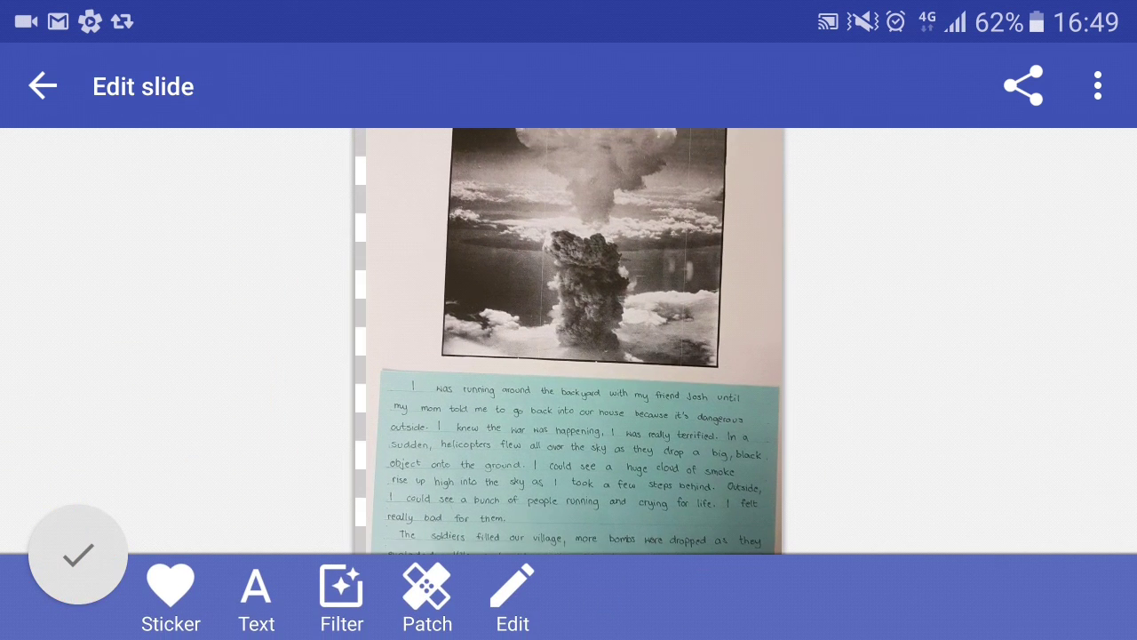
pyautogui.moveTo(569, 338); pyautogui.dragTo(565, 338)
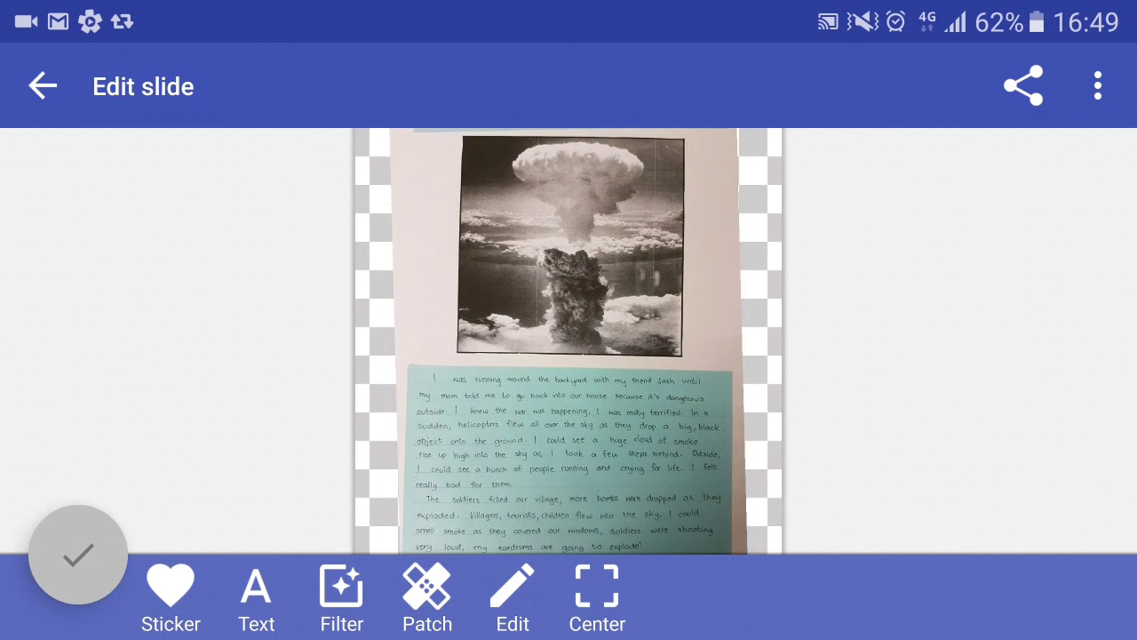
pyautogui.click(78, 555)
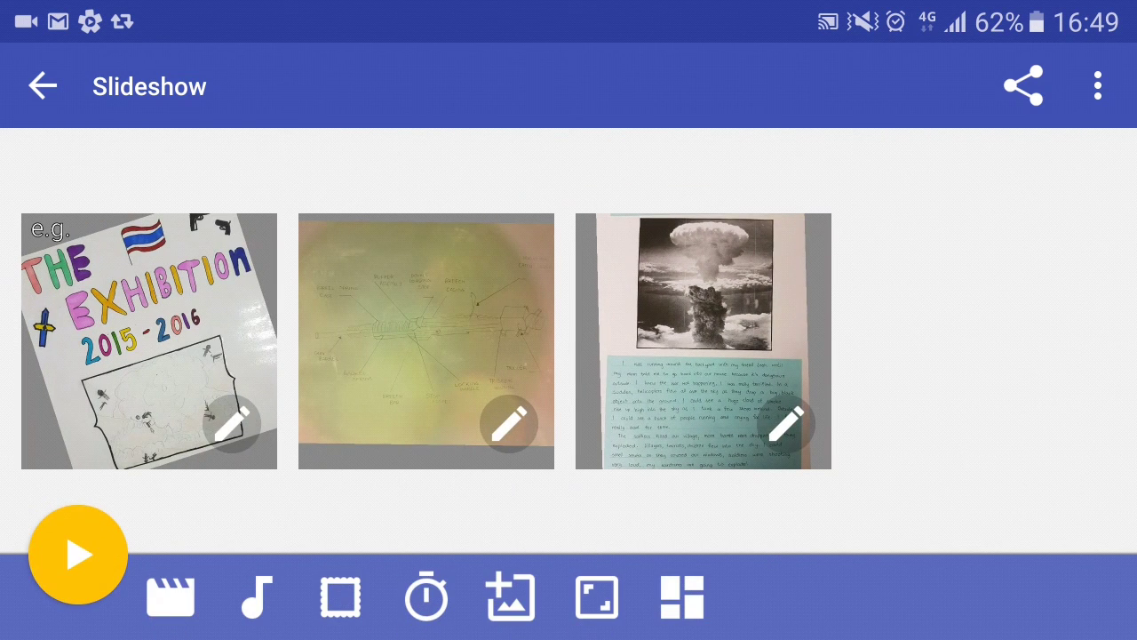
pyautogui.click(171, 595)
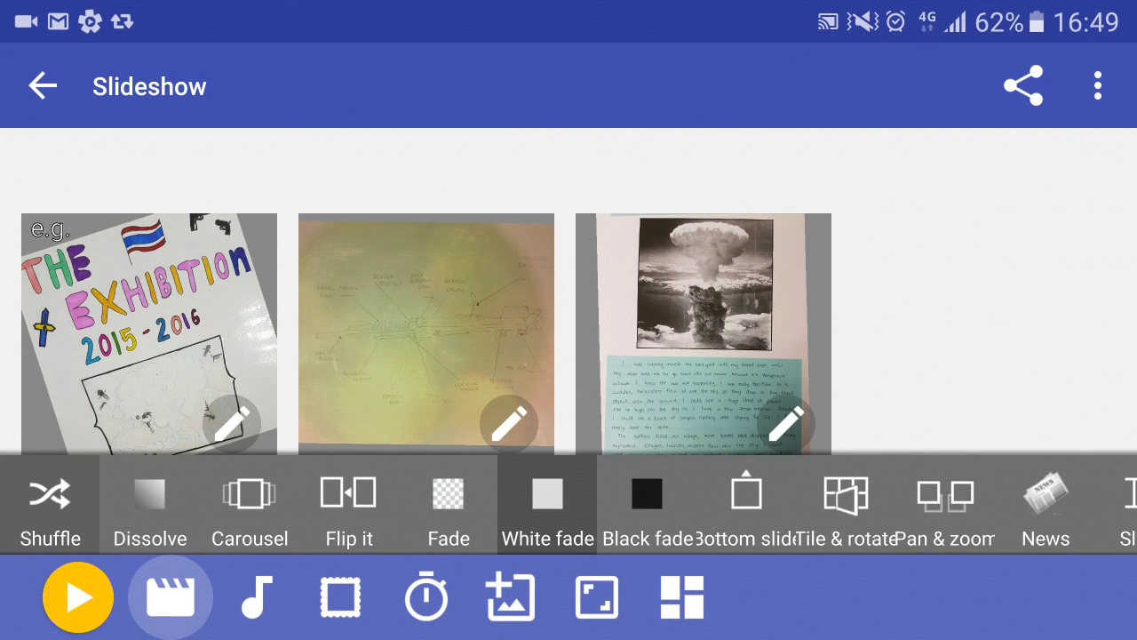
# Set the slide transition to Hinge and preview the slideshow.
pyautogui.moveTo(799, 497); pyautogui.dragTo(578, 498)
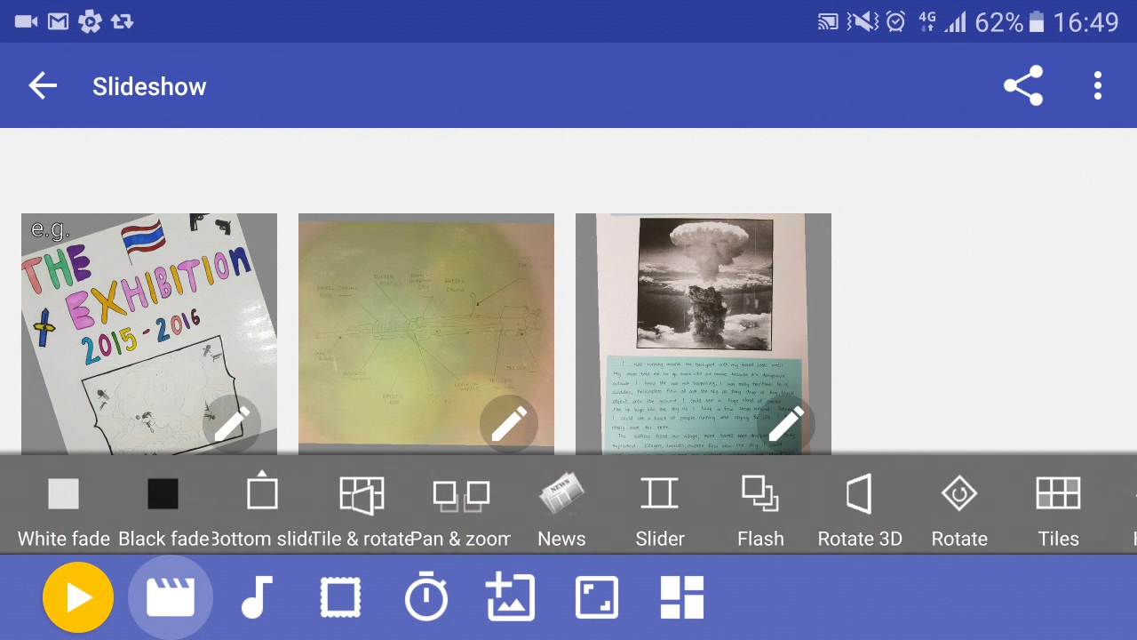
pyautogui.moveTo(889, 498); pyautogui.dragTo(534, 498)
pyautogui.moveTo(622, 502); pyautogui.dragTo(426, 502)
pyautogui.click(573, 502)
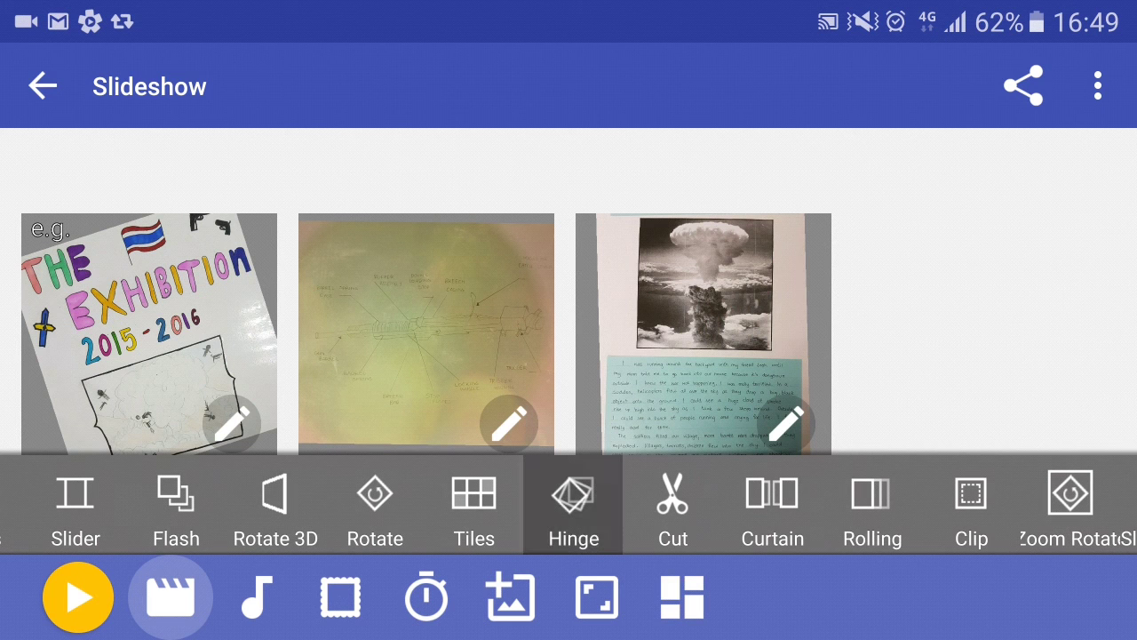
pyautogui.click(78, 595)
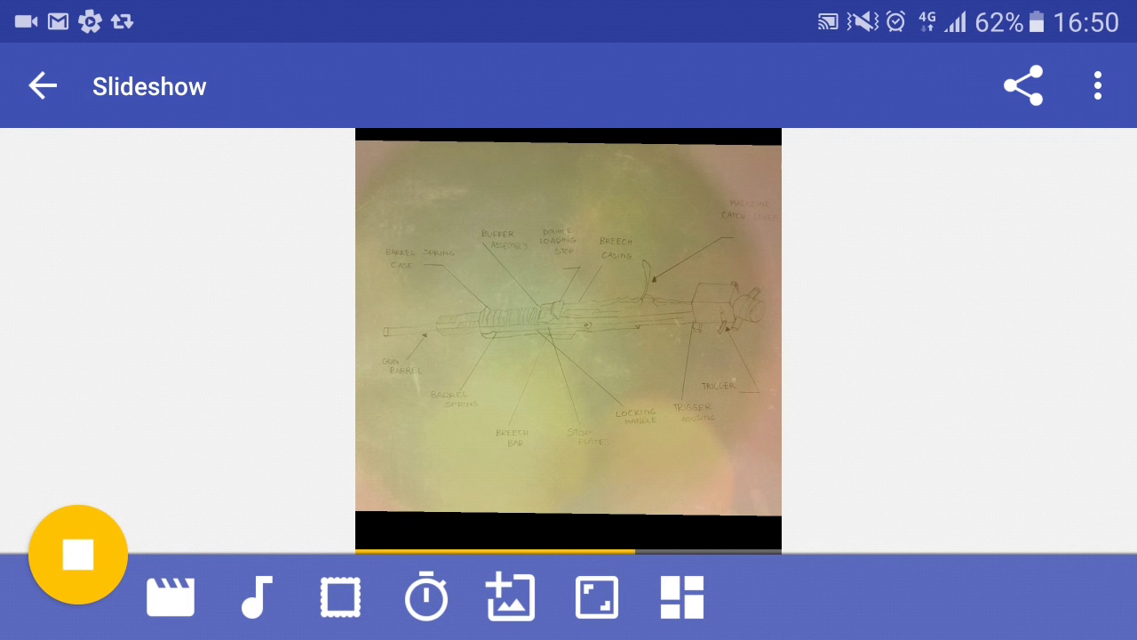
# Try Free spirit and Describing song, then set the background music to None.
pyautogui.click(256, 595)
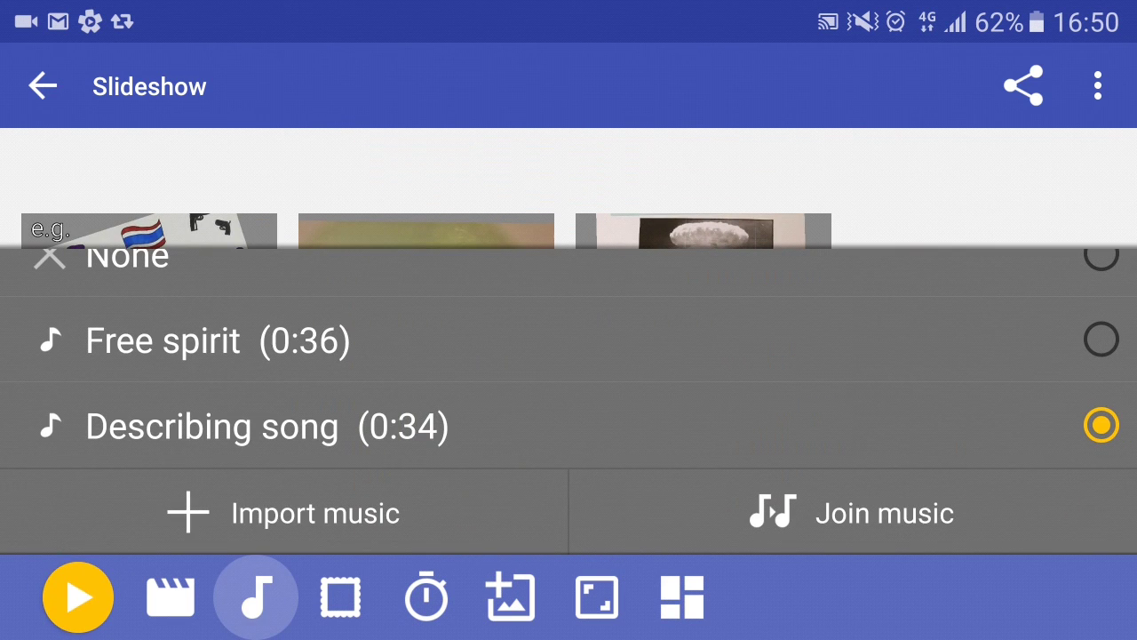
pyautogui.click(217, 340)
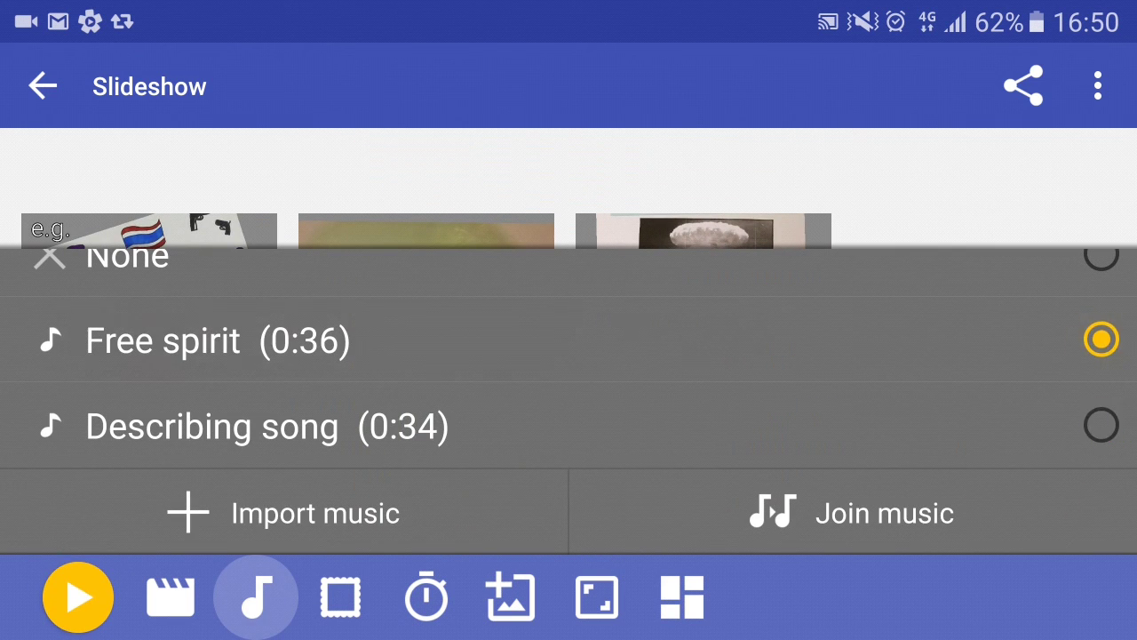
pyautogui.click(266, 426)
pyautogui.scroll(-2, 569, 355)
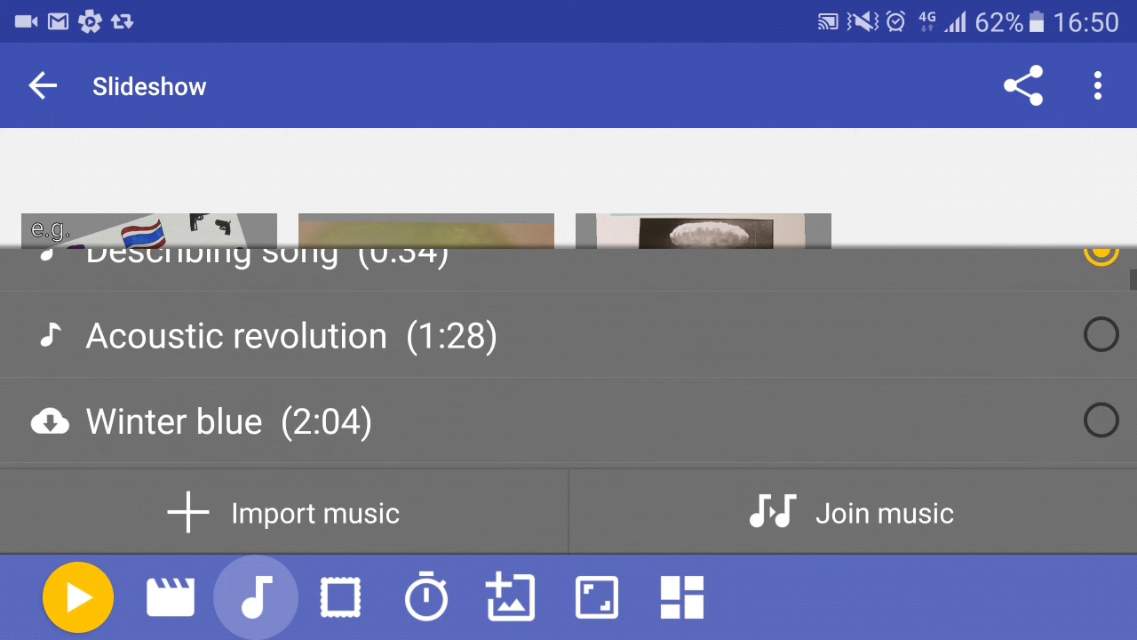
pyautogui.scroll(1, 569, 355)
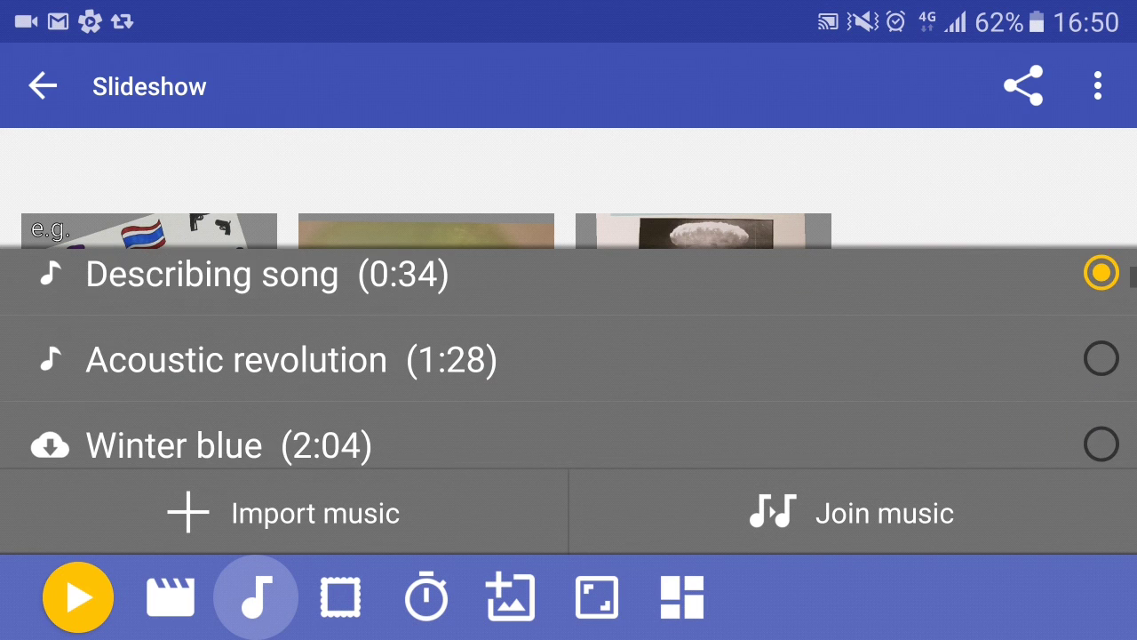
pyautogui.scroll(3, 569, 355)
pyautogui.click(127, 293)
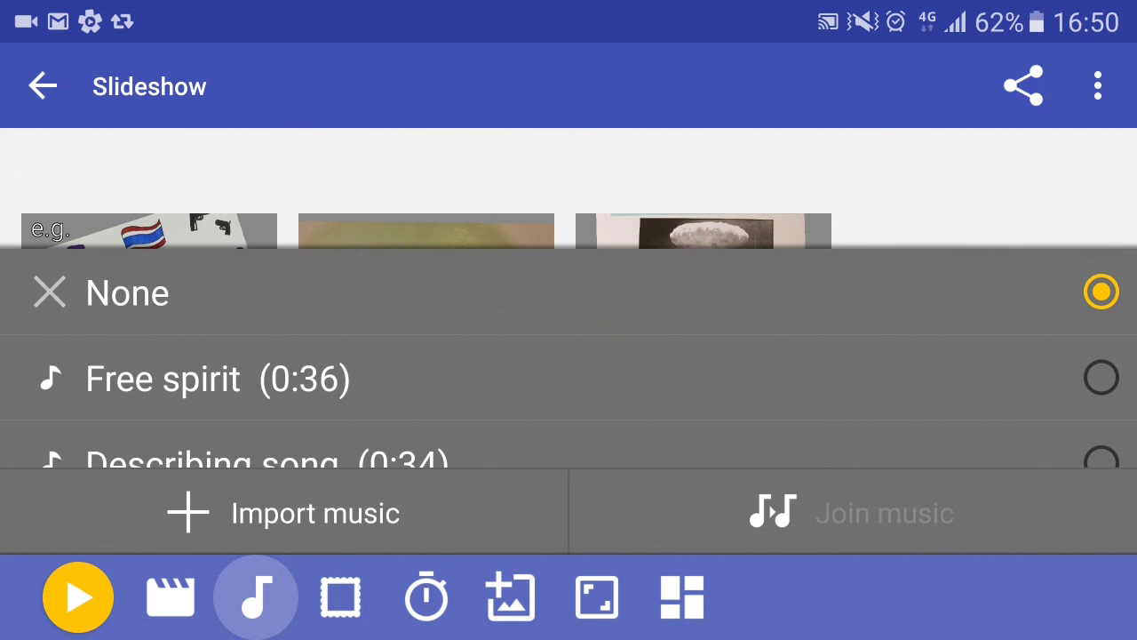
# Apply the Night frame theme instead of TV and preview the slideshow.
pyautogui.click(340, 597)
pyautogui.click(647, 505)
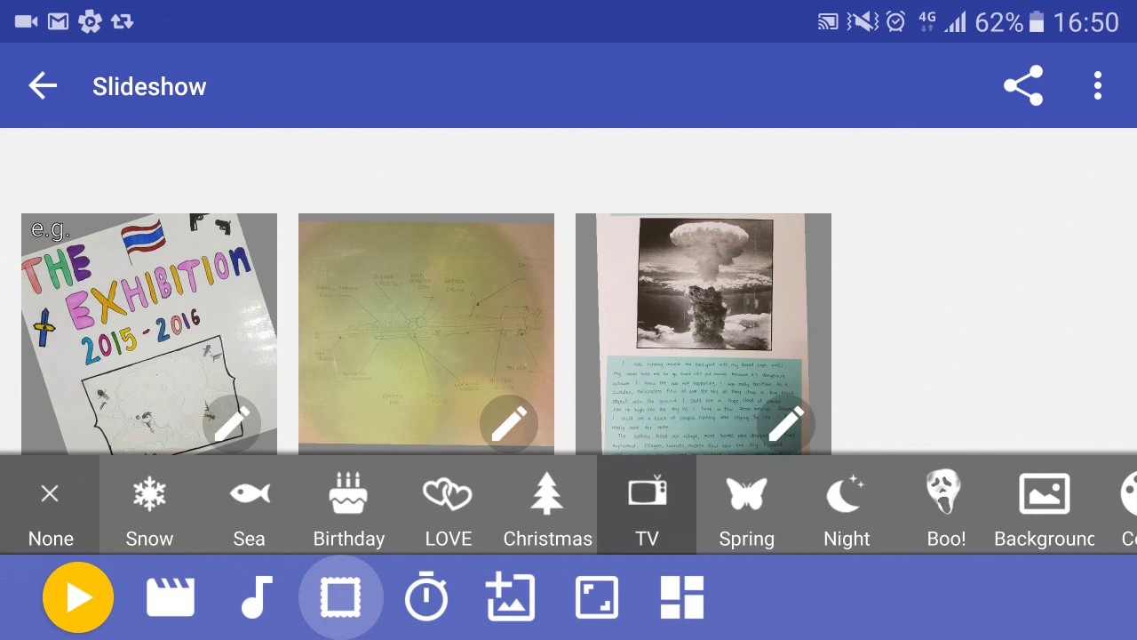
pyautogui.moveTo(675, 504); pyautogui.dragTo(515, 505)
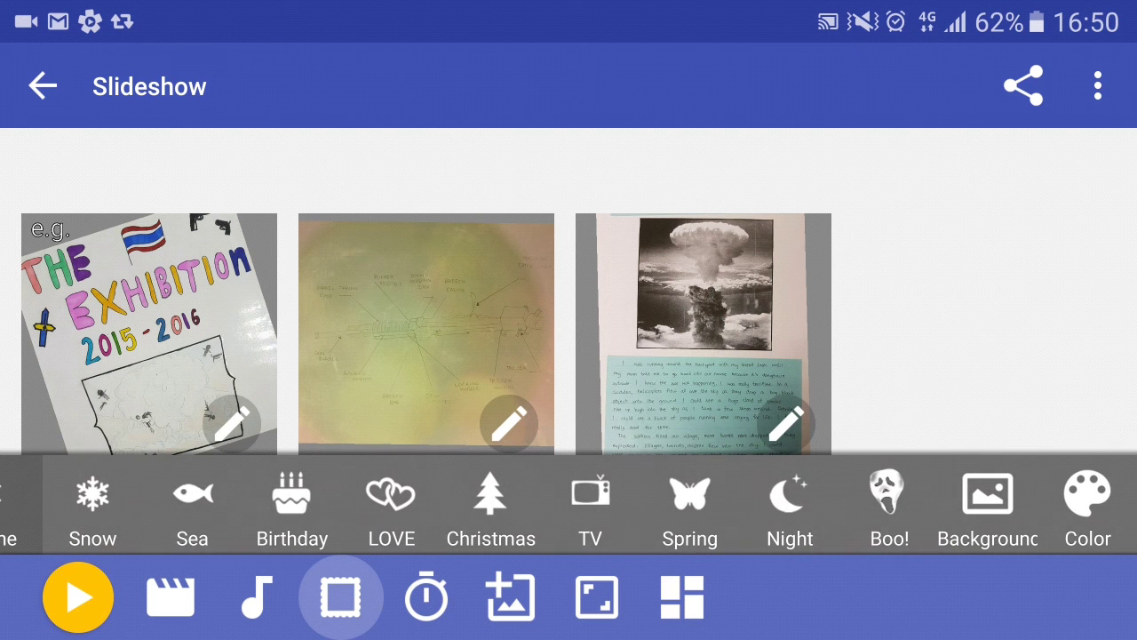
pyautogui.click(790, 505)
pyautogui.click(78, 597)
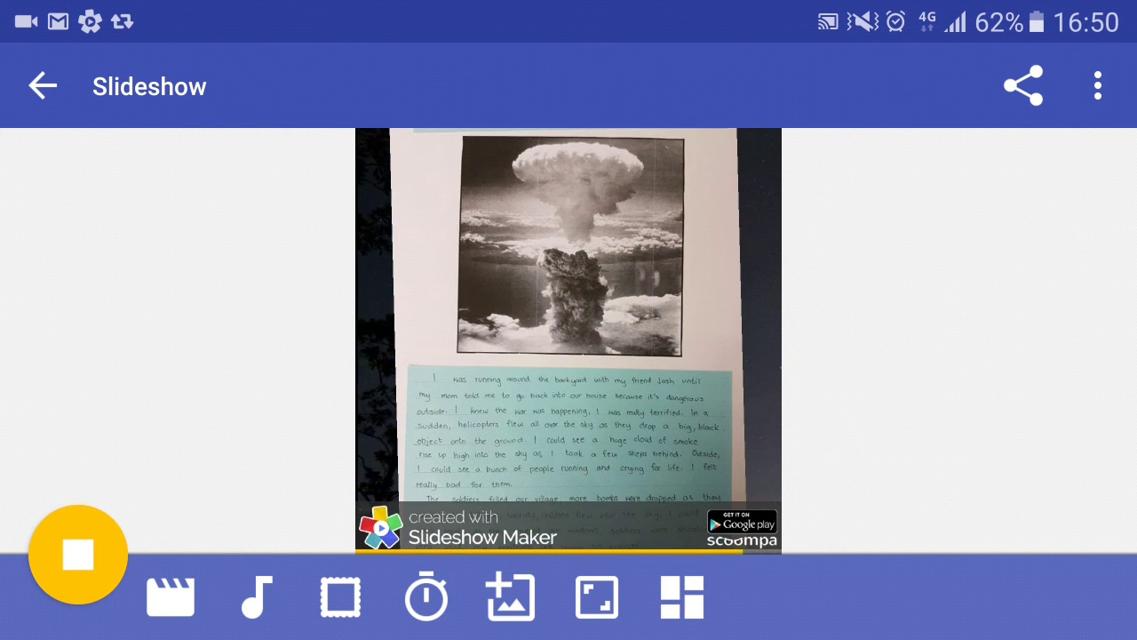
# Check the slide duration, add-photo and aspect-ratio panels without changing anything.
pyautogui.click(427, 595)
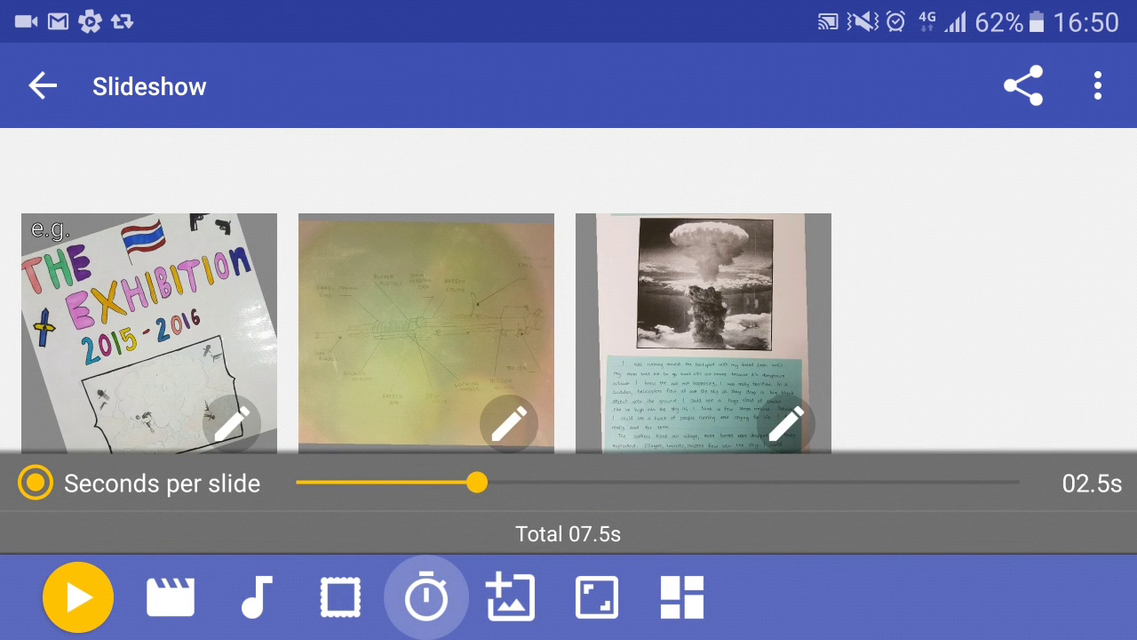
pyautogui.click(511, 595)
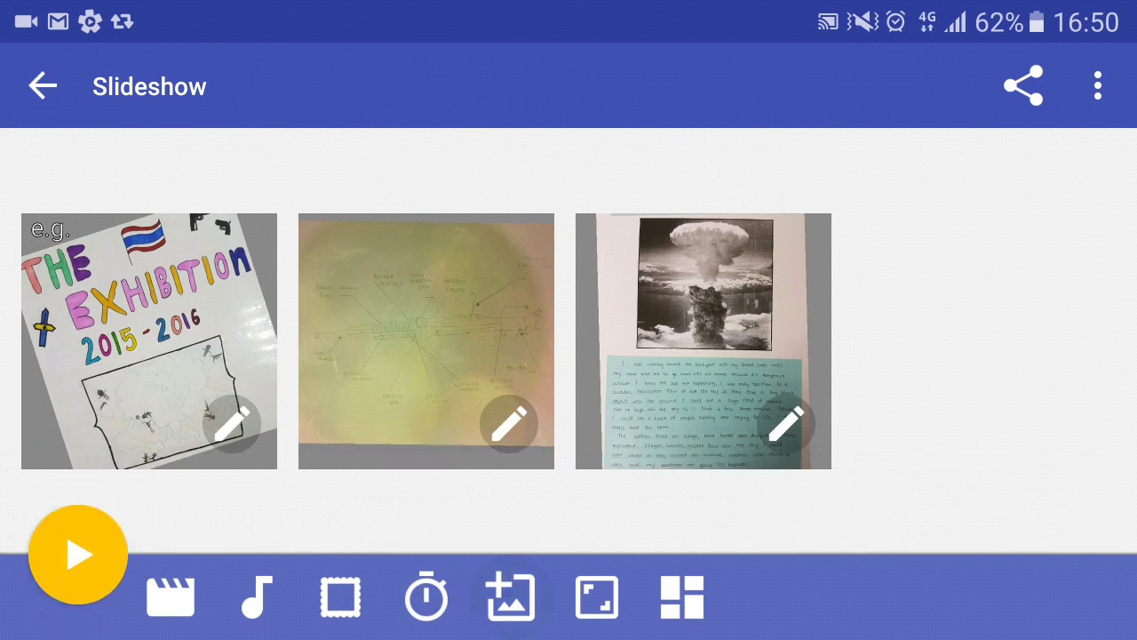
pyautogui.press('Escape')
pyautogui.click(597, 595)
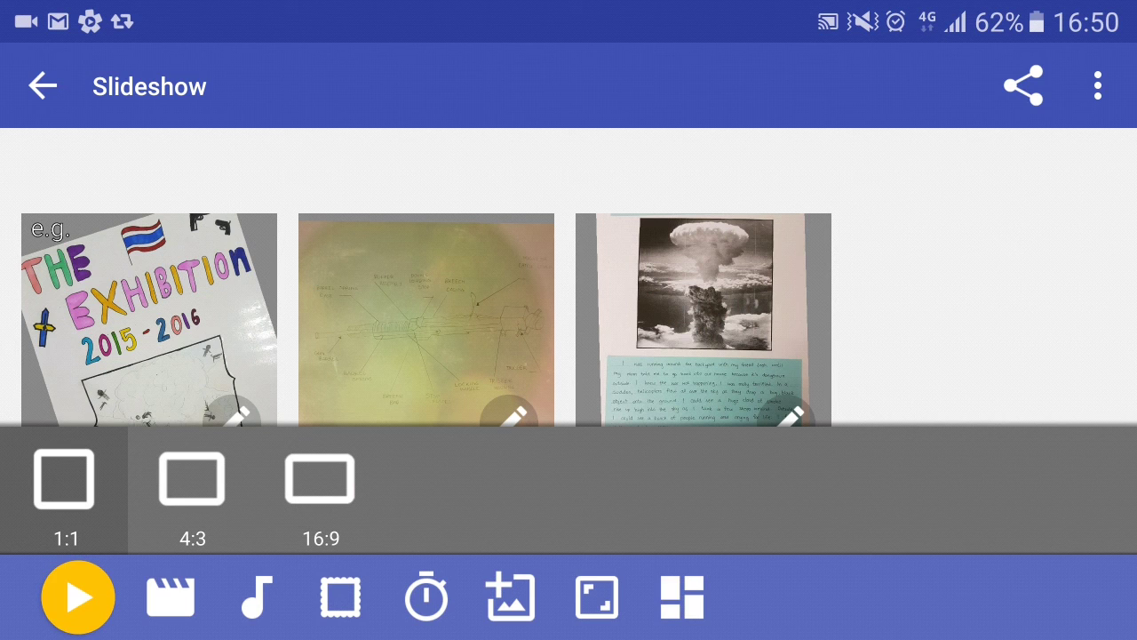
pyautogui.press('Escape')
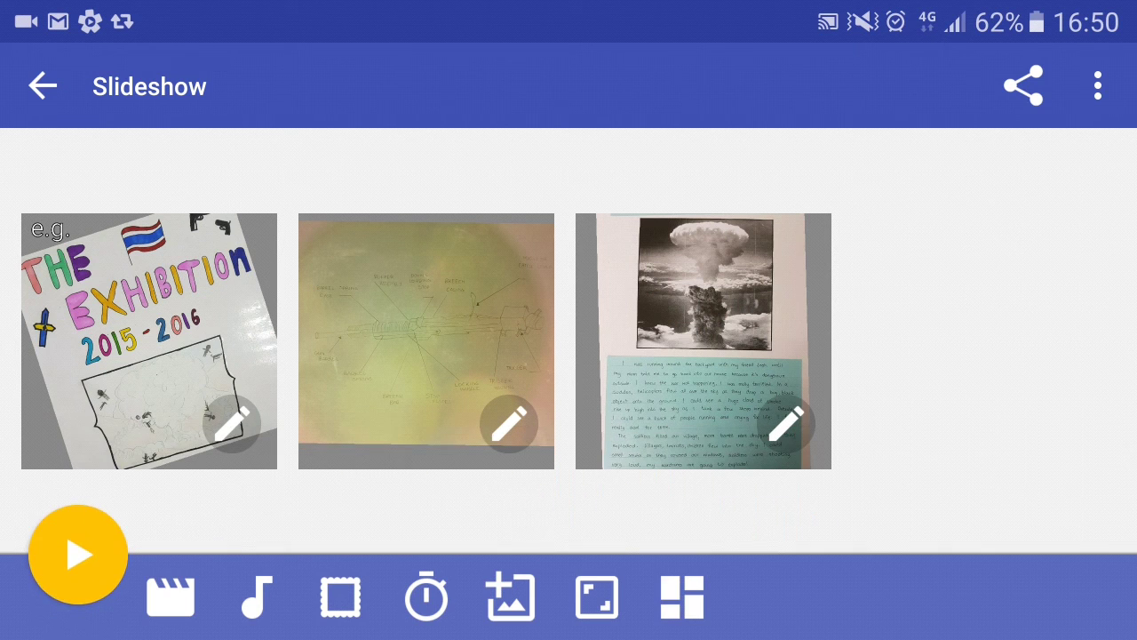
pyautogui.click(78, 555)
# Render the slideshow as a video and save it to the gallery.
pyautogui.click(1024, 87)
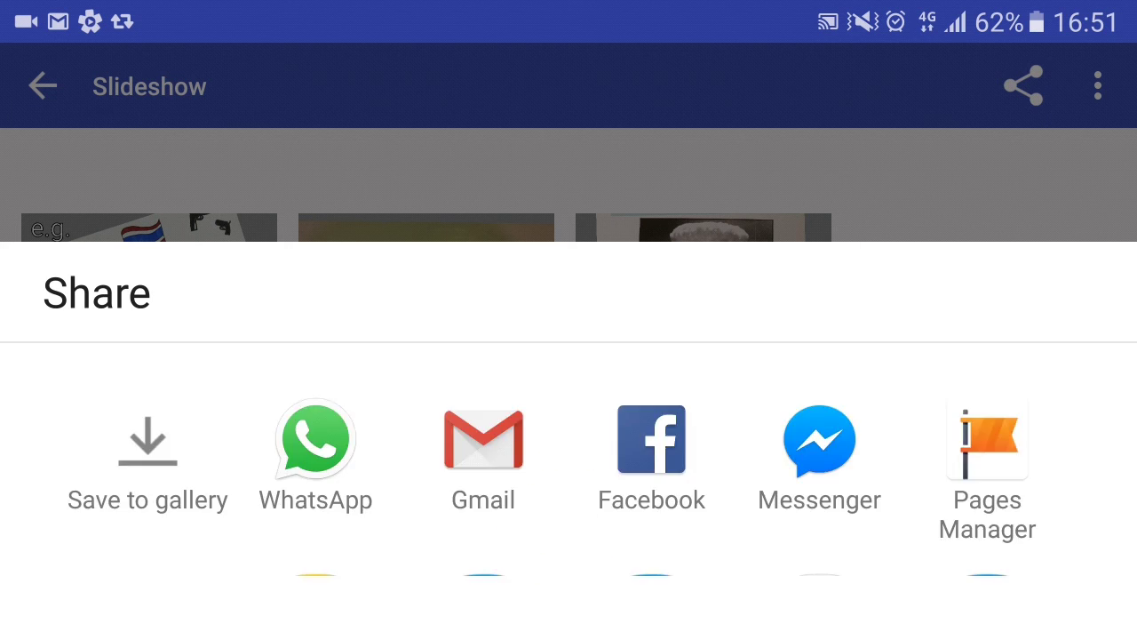
pyautogui.click(148, 454)
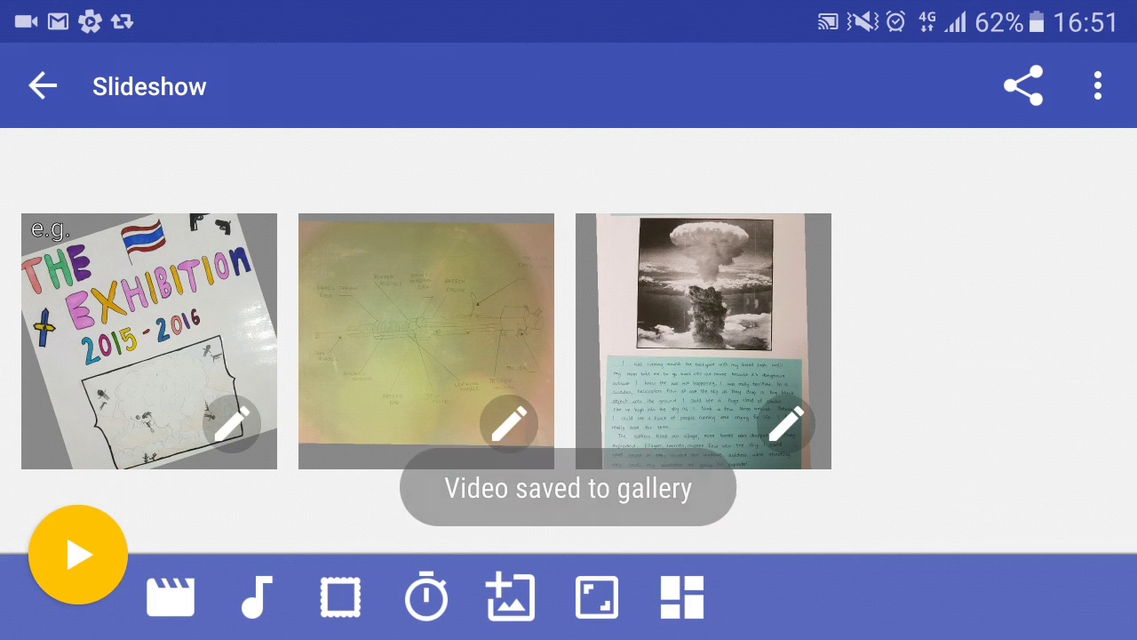